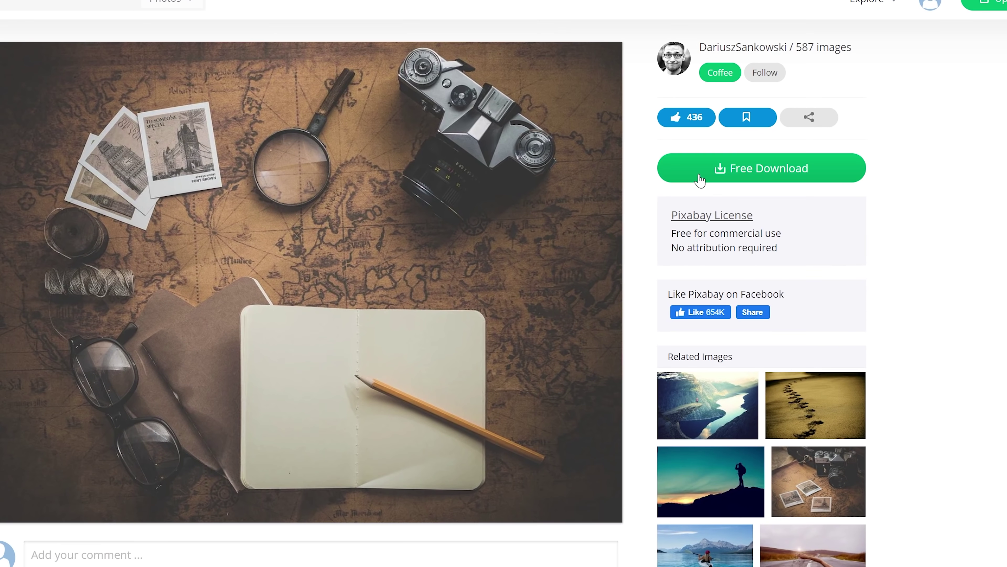
# Step: Download the Pixabay notebook-on-map photo as the full 4608×3456 JPG
pyautogui.click(710, 147)
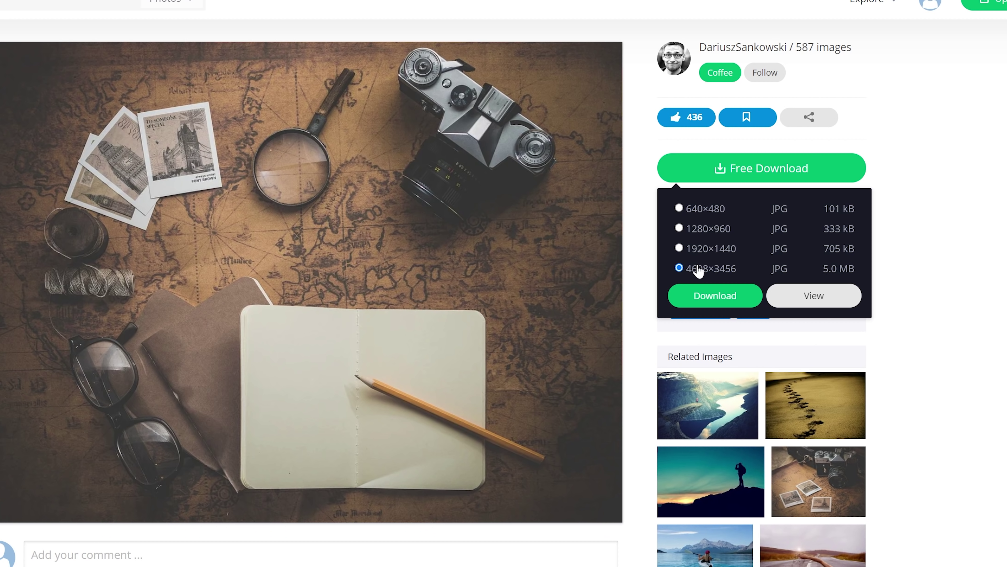
pyautogui.click(701, 297)
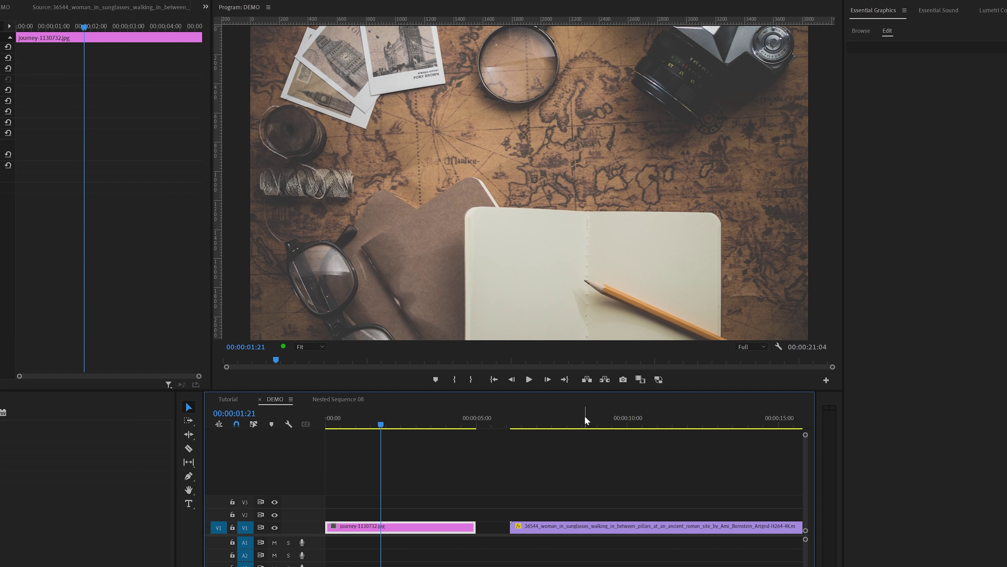
# Step: Scale the journey photo to 84 and move it up to position 1920, 712
pyautogui.click(585, 420)
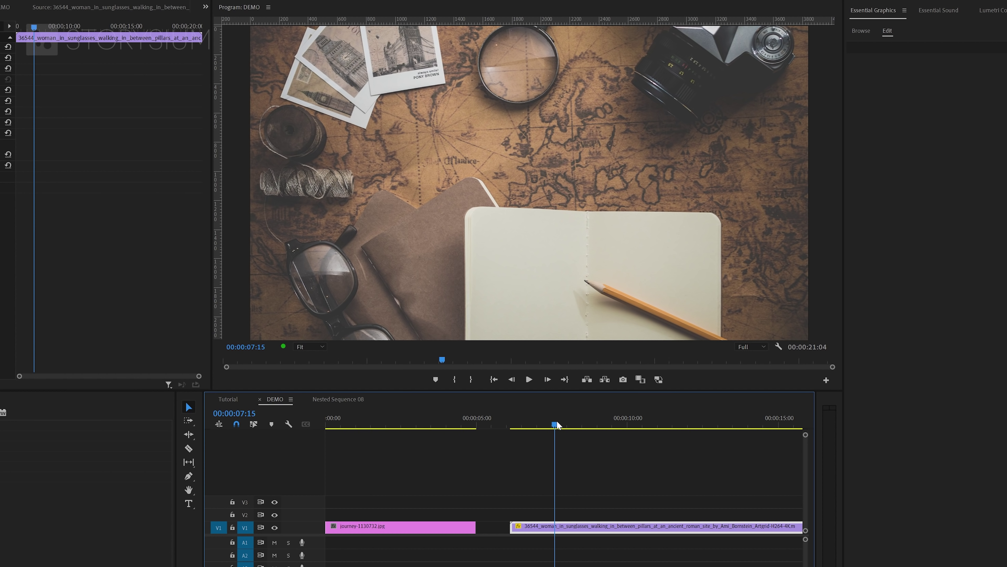
pyautogui.moveTo(591, 429); pyautogui.dragTo(401, 436)
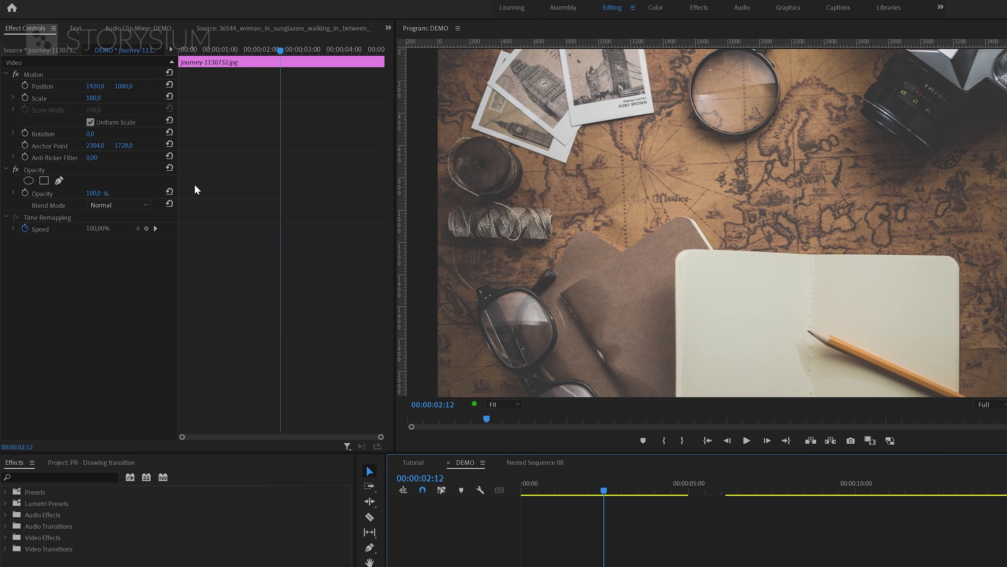
pyautogui.moveTo(89, 102); pyautogui.dragTo(113, 88)
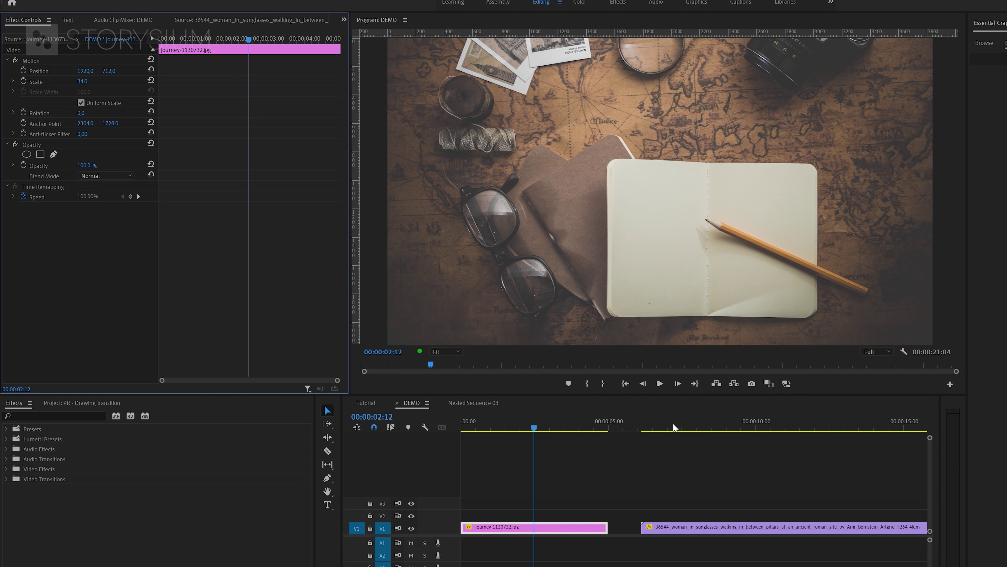
pyautogui.moveTo(673, 423); pyautogui.dragTo(786, 456)
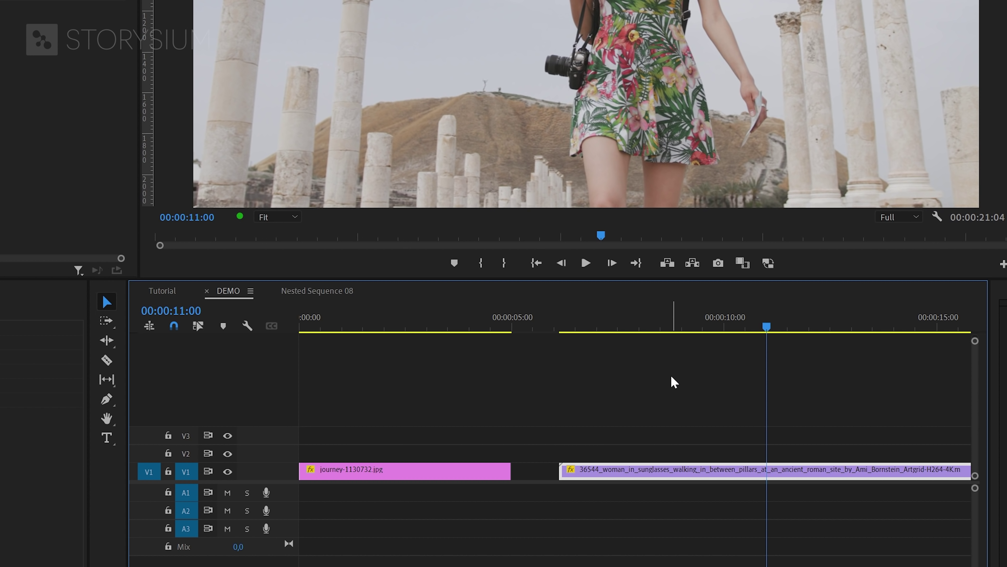
# Step: Razor the woman clip at 00:00:11:00, then return to the Selection tool
pyautogui.press('c')
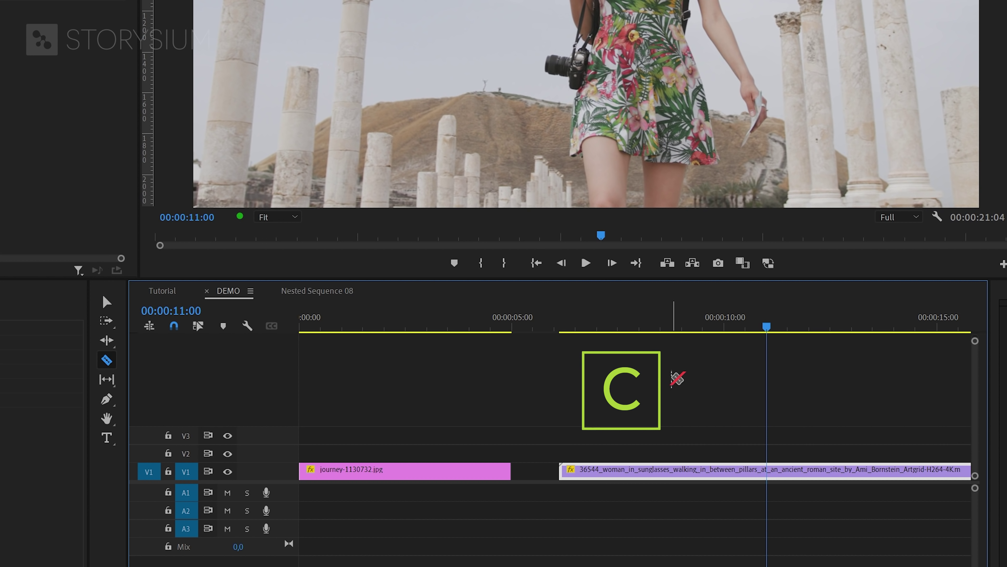
pyautogui.click(769, 471)
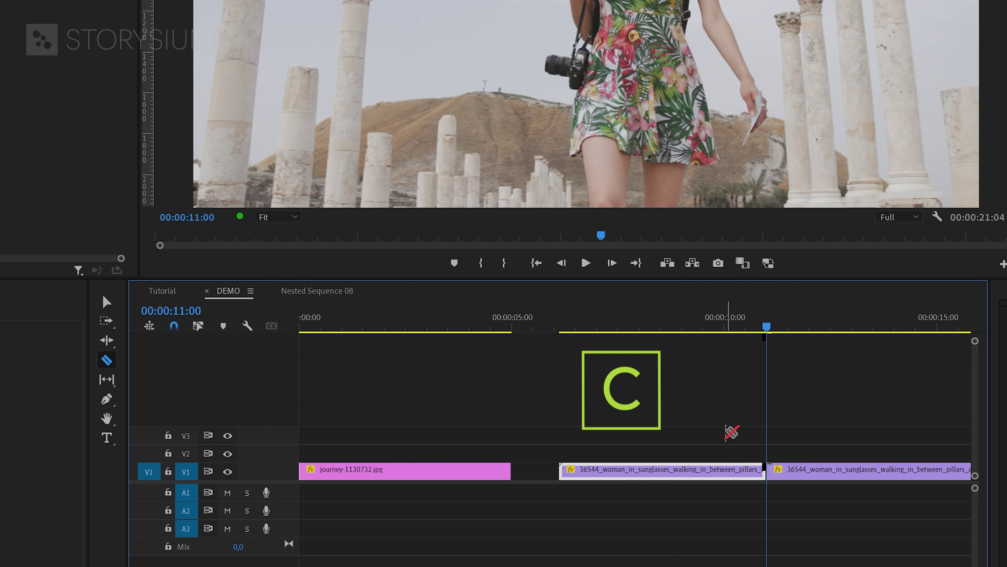
pyautogui.press('v')
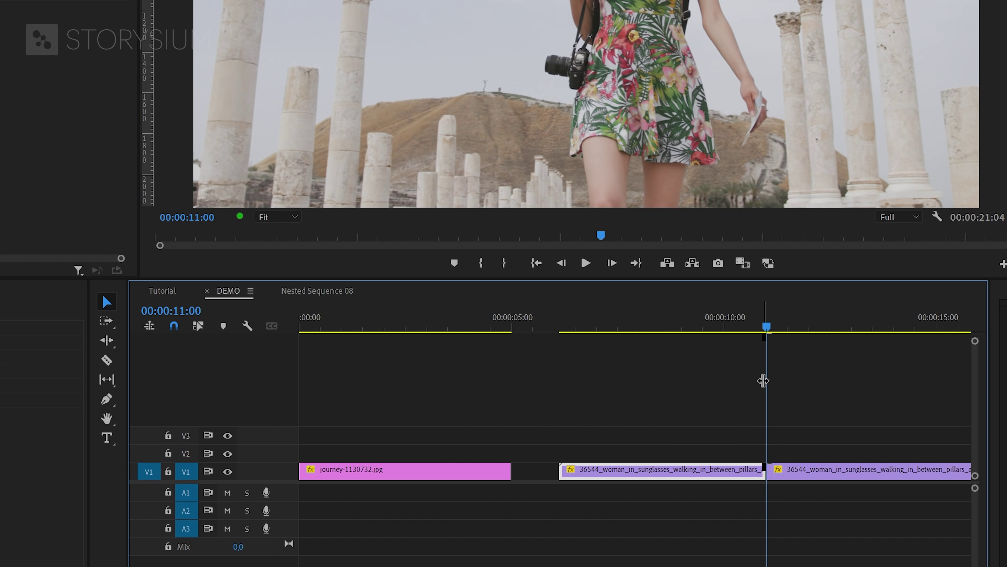
# Step: Apply a frame hold to the first part of the woman clip and review the frames
pyautogui.rightClick(709, 470)
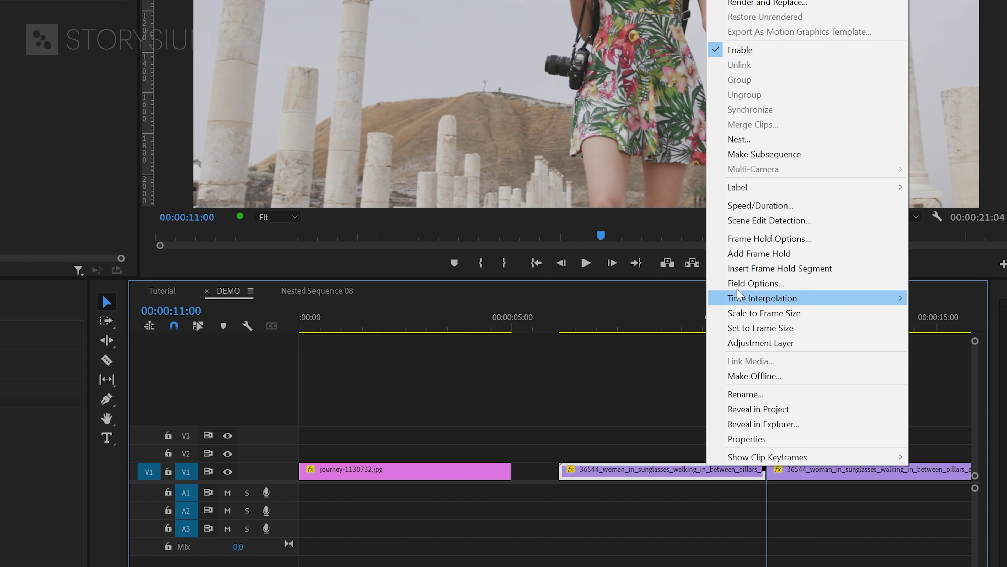
pyautogui.click(762, 239)
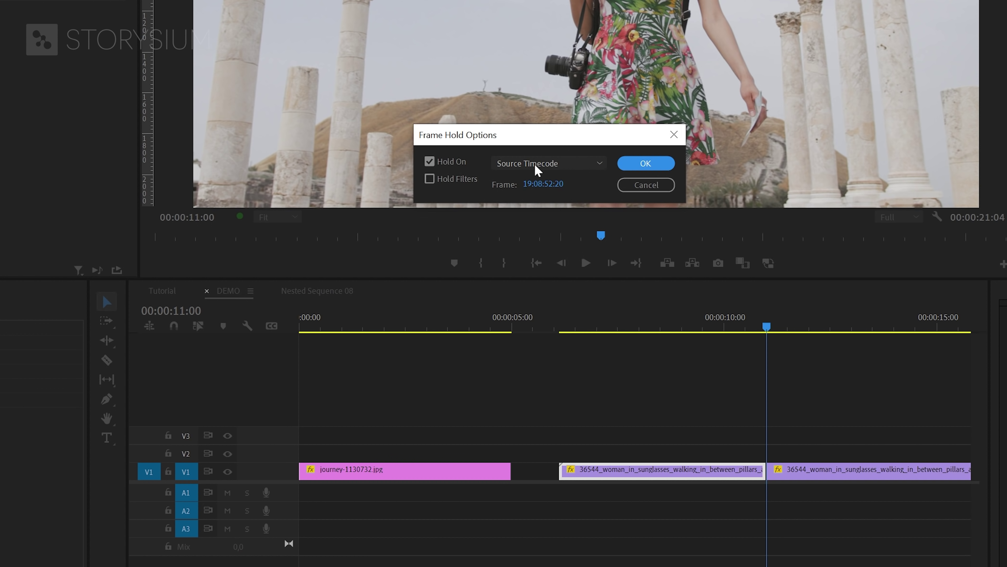
pyautogui.click(645, 167)
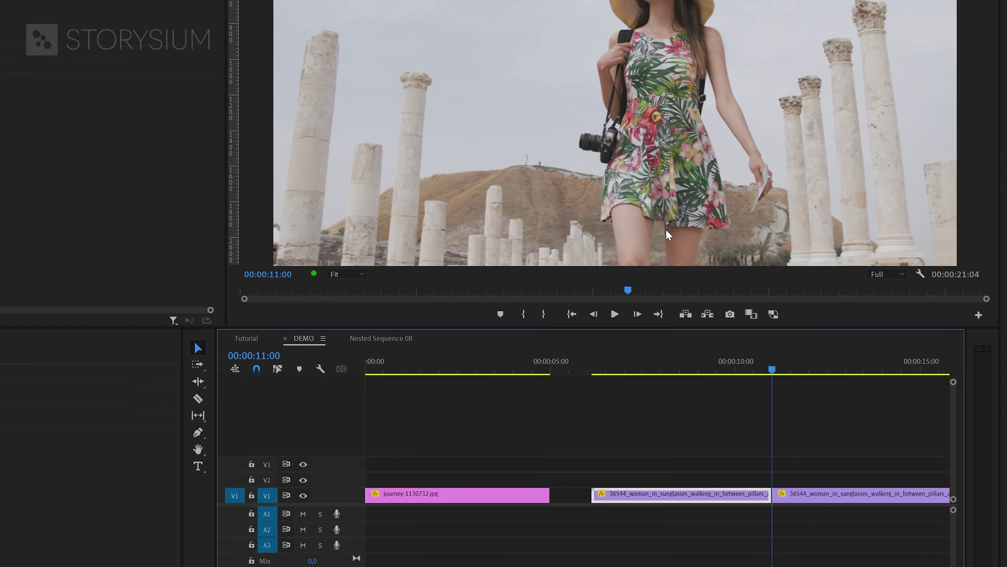
pyautogui.moveTo(583, 327); pyautogui.dragTo(602, 328)
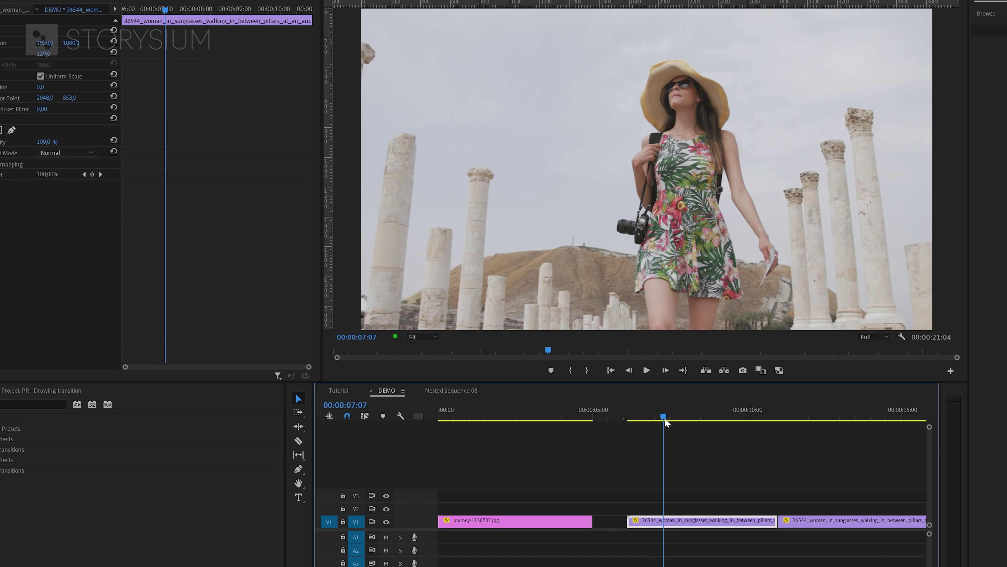
pyautogui.moveTo(665, 417); pyautogui.dragTo(743, 427)
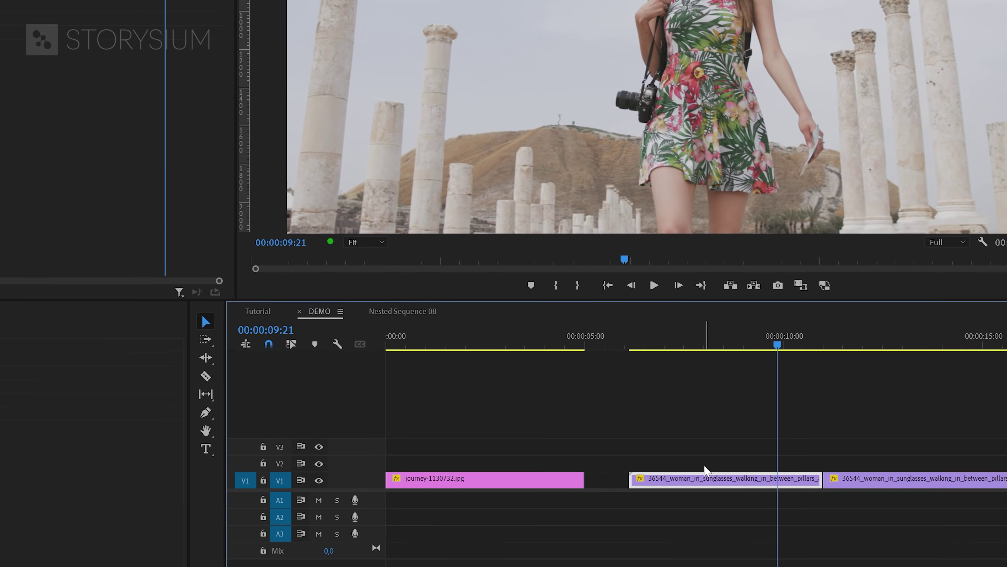
# Step: Move the held woman clip onto V2 above journey, trimmed to end with it
pyautogui.moveTo(666, 514); pyautogui.dragTo(489, 495)
pyautogui.moveTo(458, 454); pyautogui.dragTo(418, 470)
pyautogui.moveTo(582, 459); pyautogui.dragTo(584, 459)
# Step: Set the held woman frame to scale 44, rotation -90°, opacity 82% and position 1874, 1453
pyautogui.click(499, 339)
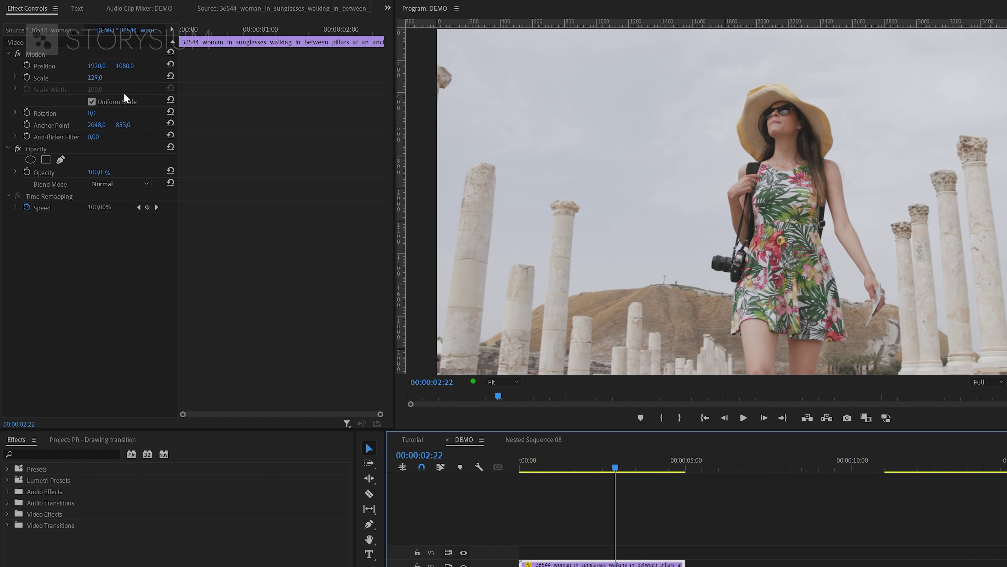
pyautogui.moveTo(95, 78); pyautogui.dragTo(64, 78)
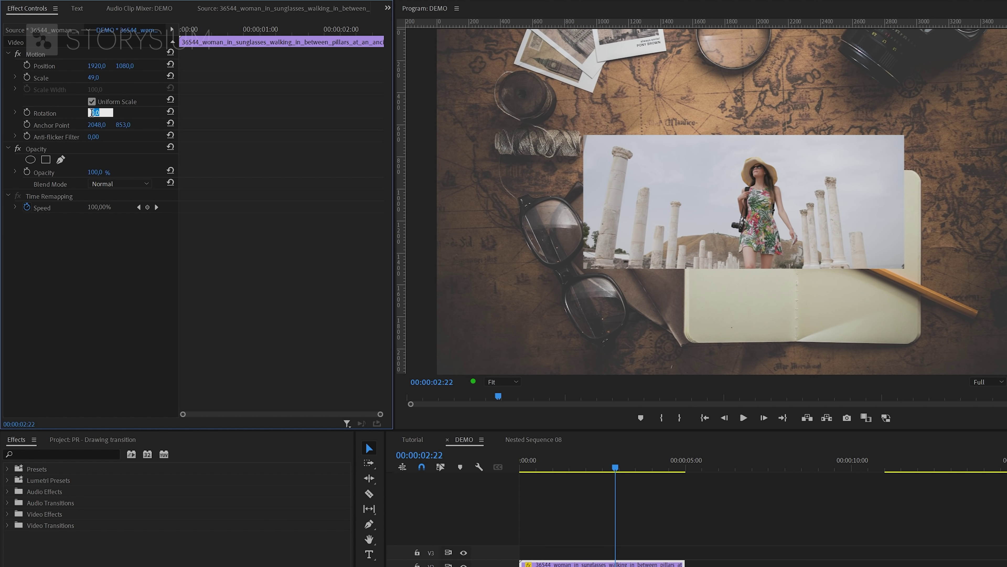
pyautogui.write('-90')
pyautogui.press('Return')
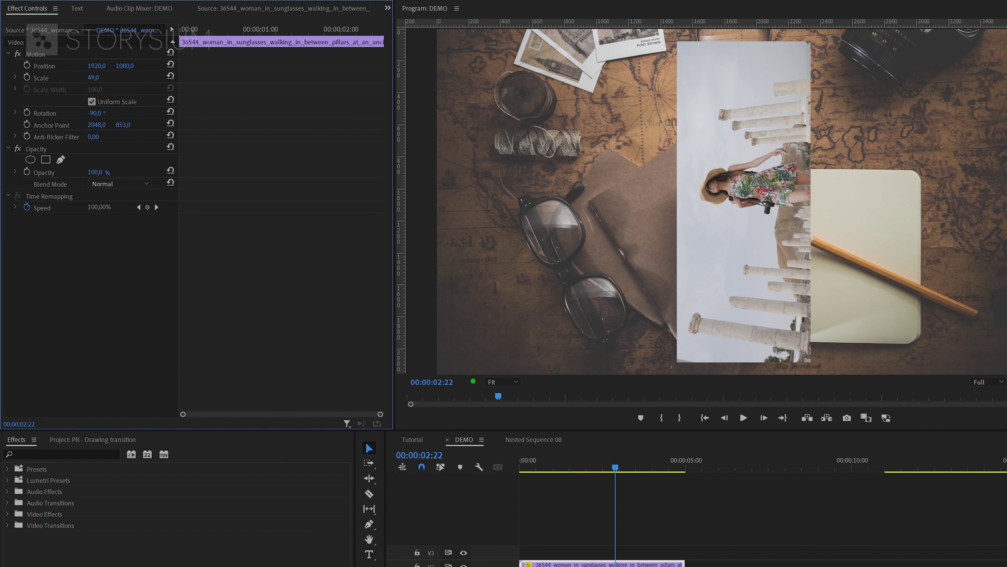
pyautogui.moveTo(94, 172); pyautogui.dragTo(89, 172)
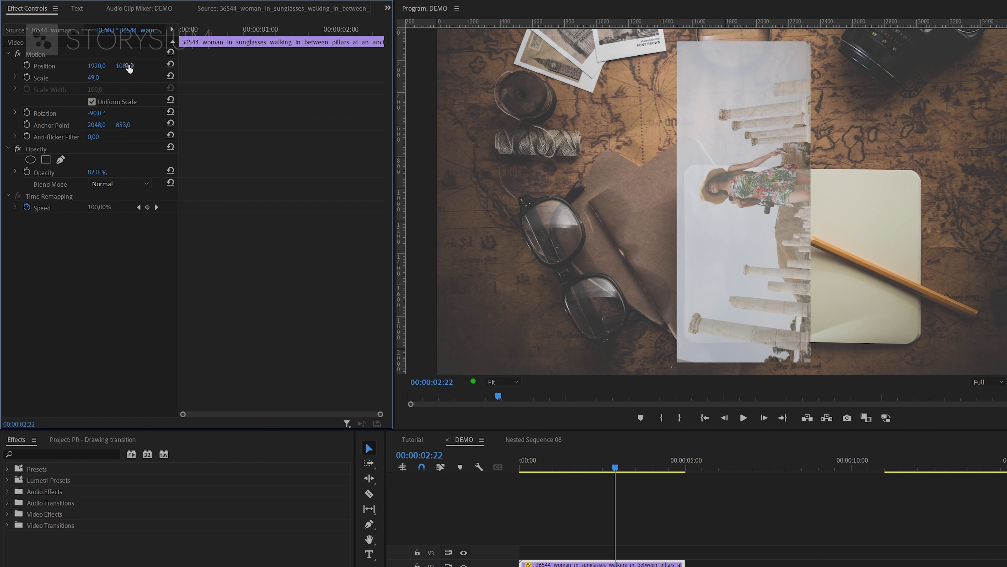
pyautogui.moveTo(125, 66); pyautogui.dragTo(265, 67)
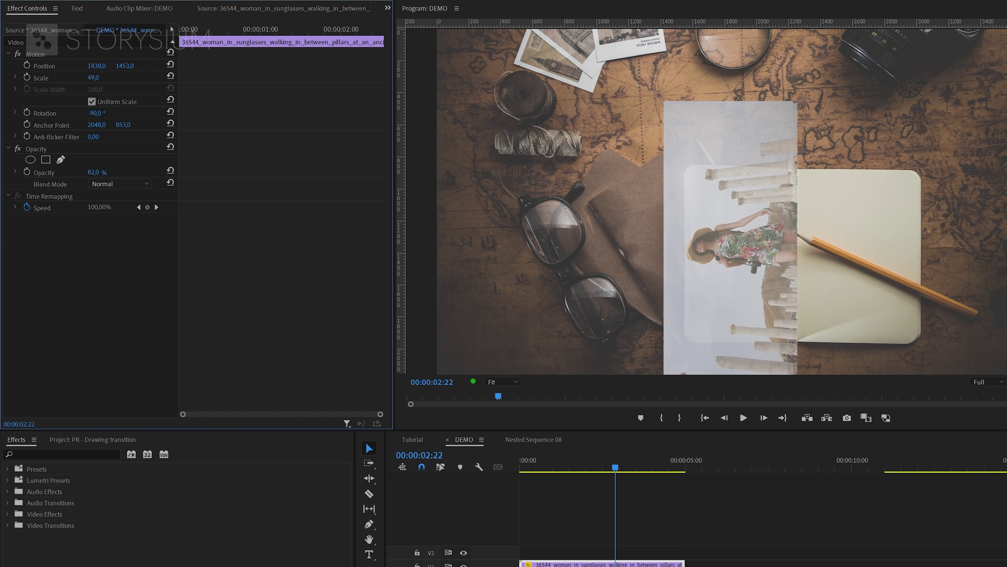
pyautogui.moveTo(93, 78); pyautogui.dragTo(113, 65)
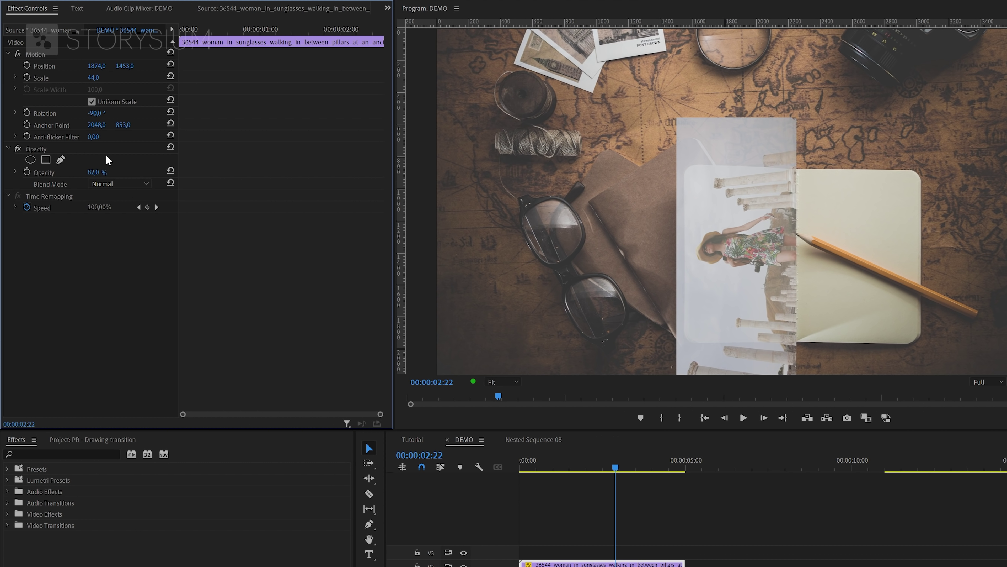
# Step: Add a free-draw bezier mask at 150% zoom, tracing the left page's top corner and edge
pyautogui.click(62, 160)
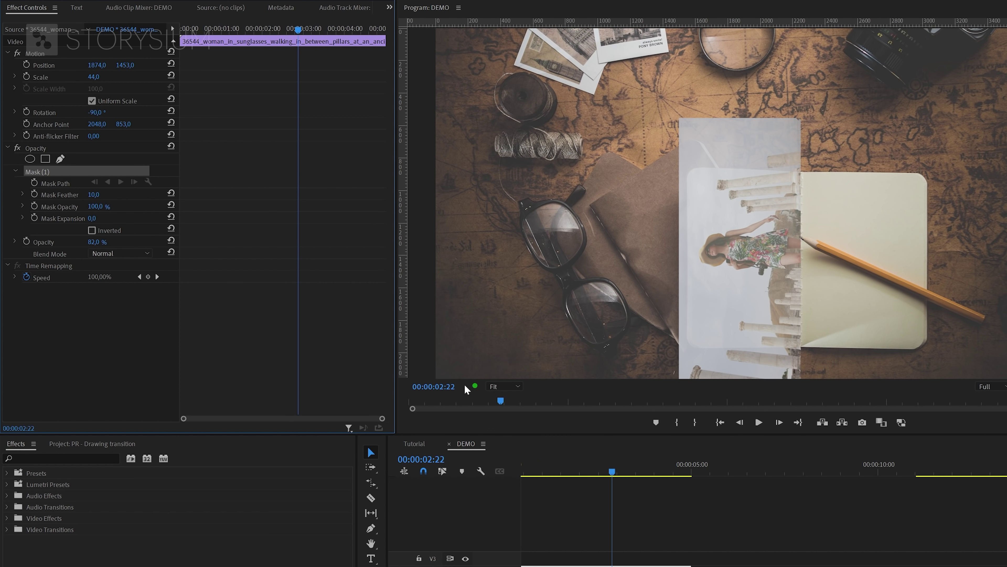
pyautogui.click(511, 388)
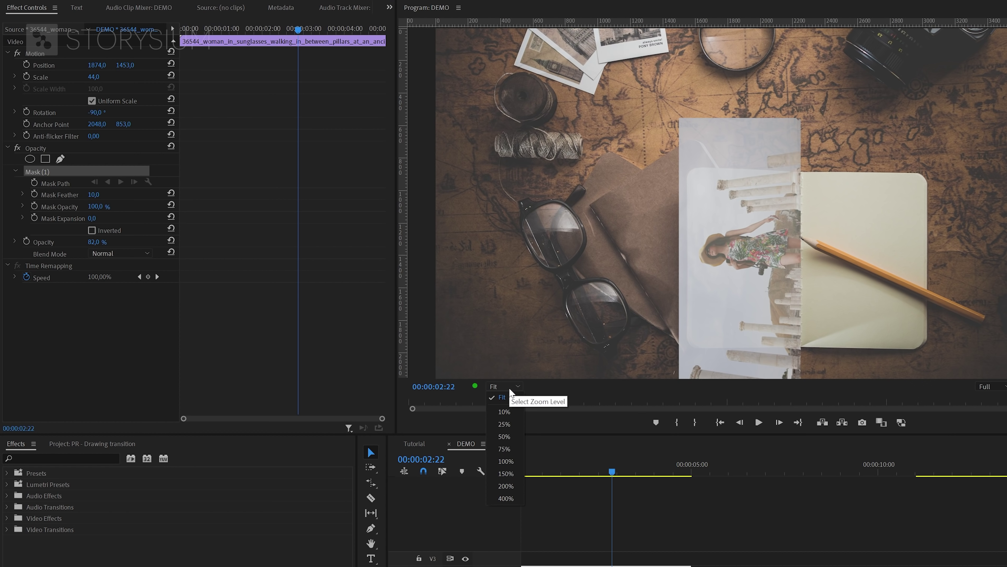
pyautogui.click(513, 474)
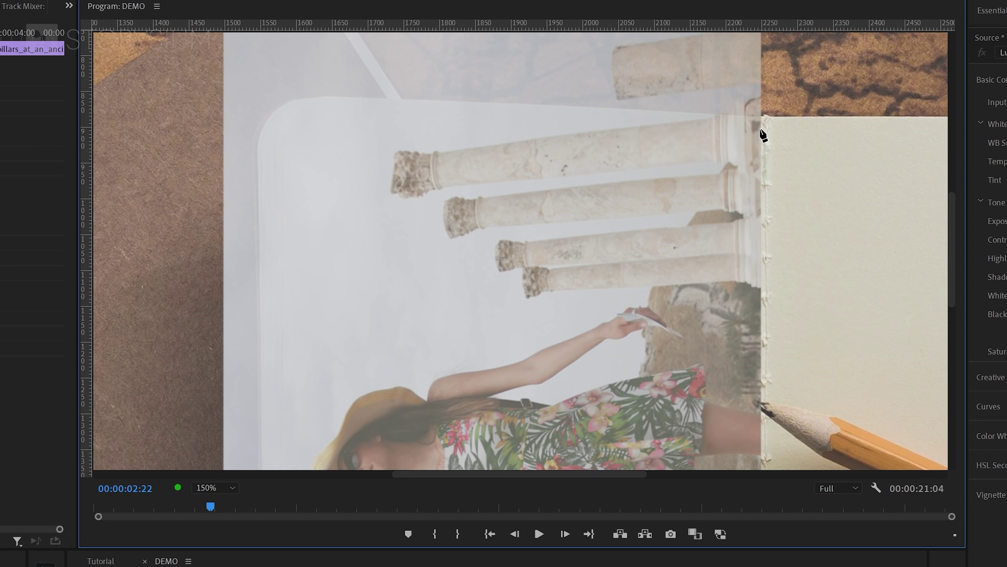
pyautogui.click(757, 117)
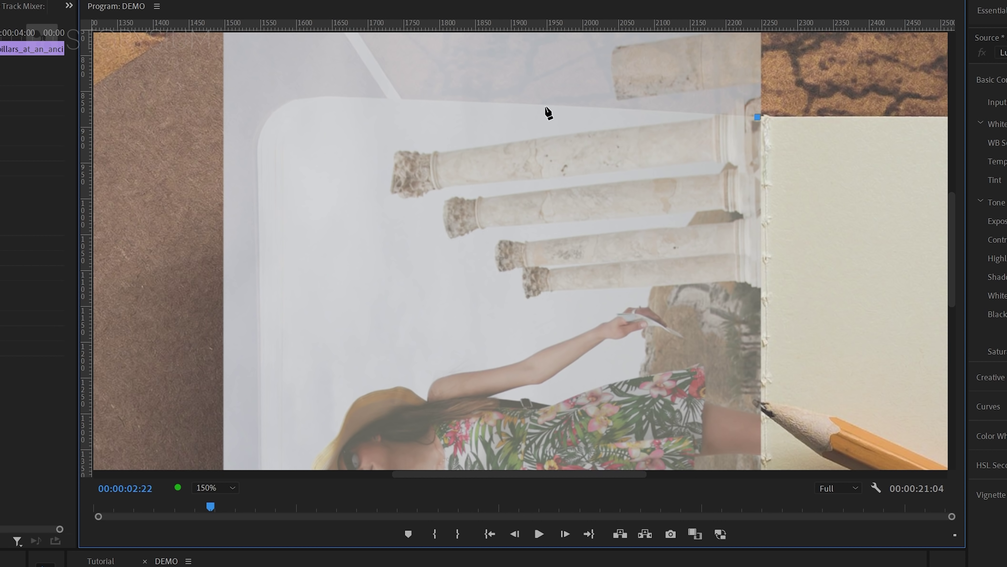
pyautogui.click(346, 97)
pyautogui.click(305, 102)
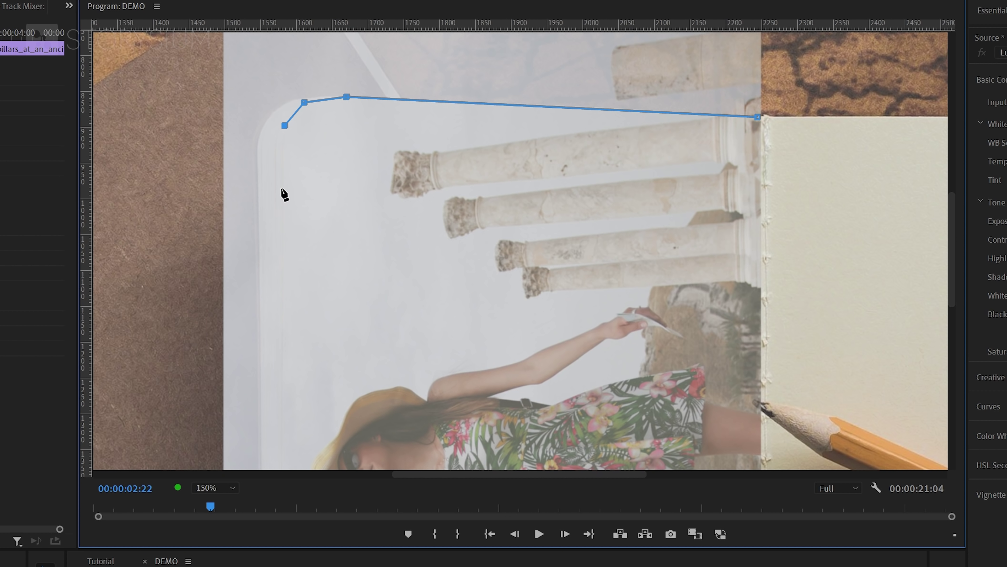
pyautogui.click(283, 196)
# Step: Trace the mask around the page's far corner and close it at the start point
pyautogui.scroll(-5, 947, 216)
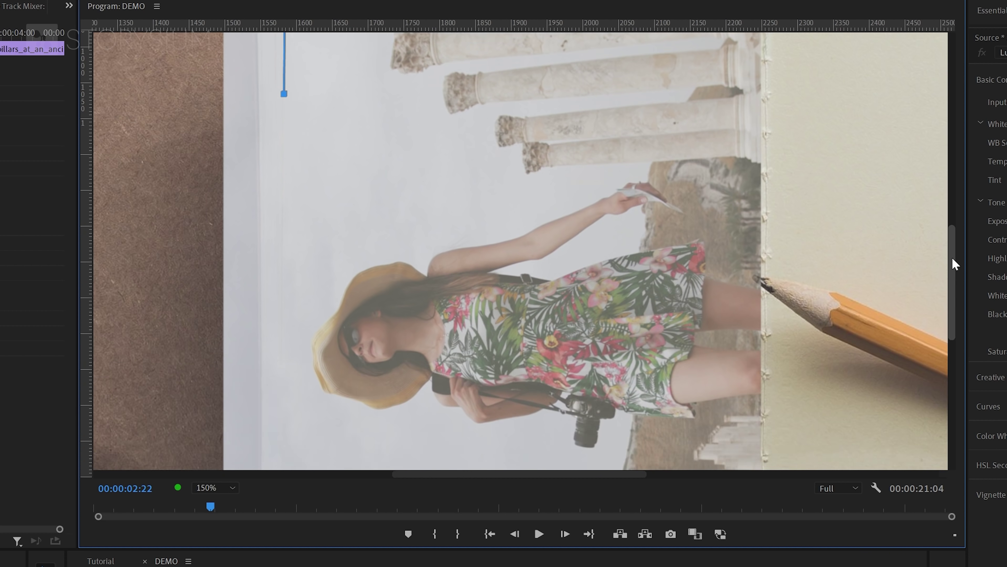
pyautogui.click(283, 376)
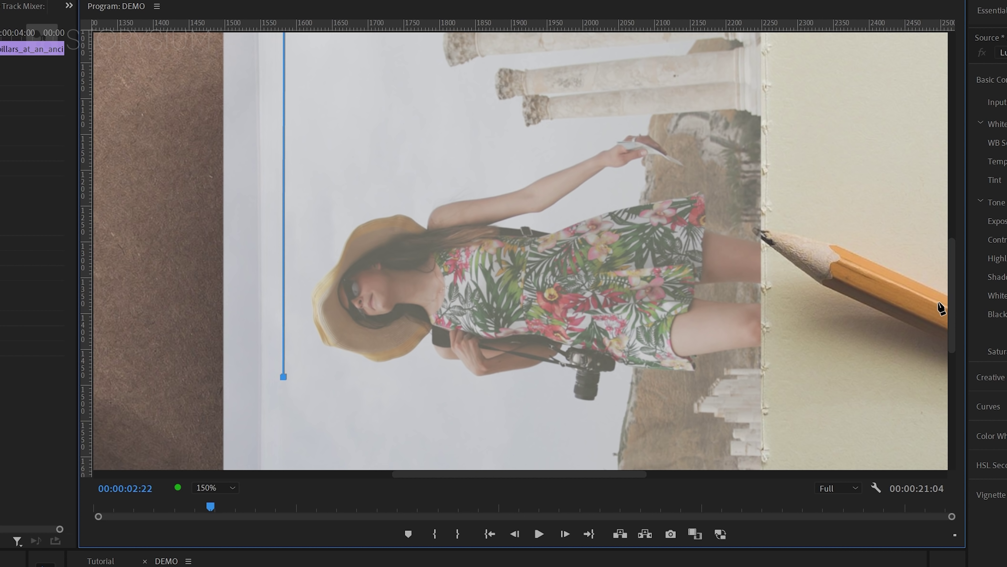
pyautogui.scroll(-8, 951, 371)
pyautogui.click(280, 311)
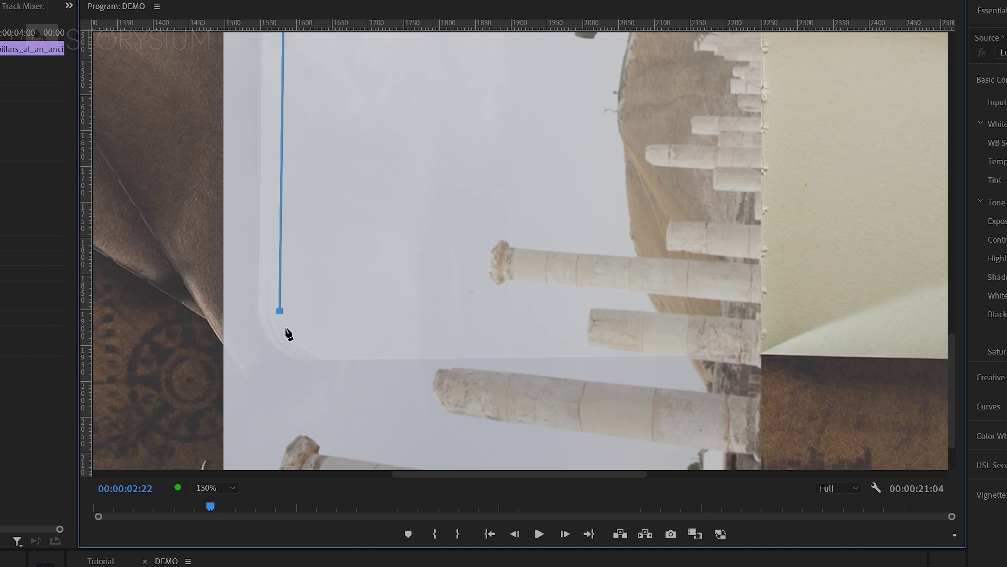
pyautogui.click(297, 342)
pyautogui.click(324, 358)
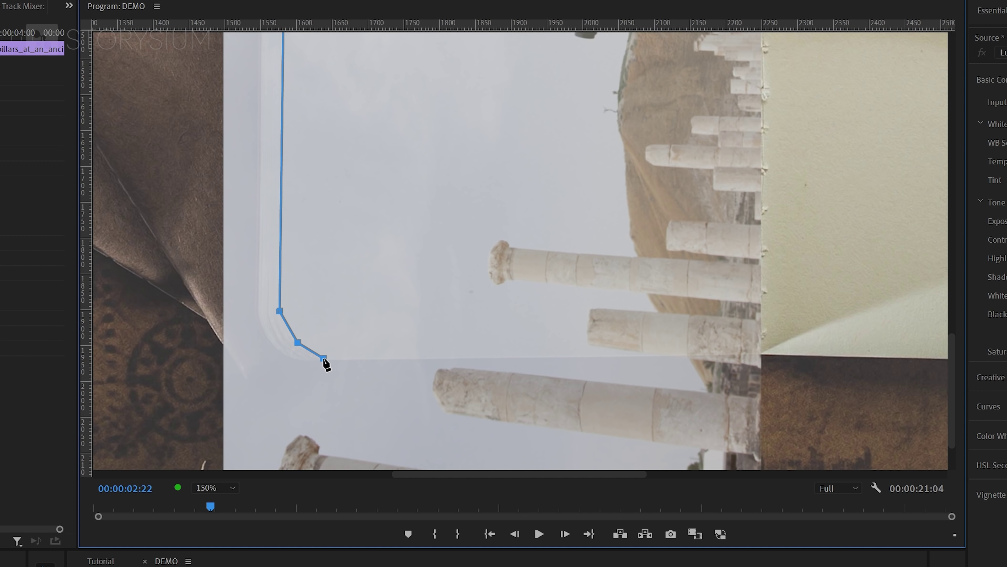
pyautogui.click(761, 358)
pyautogui.moveTo(951, 349); pyautogui.dragTo(949, 195)
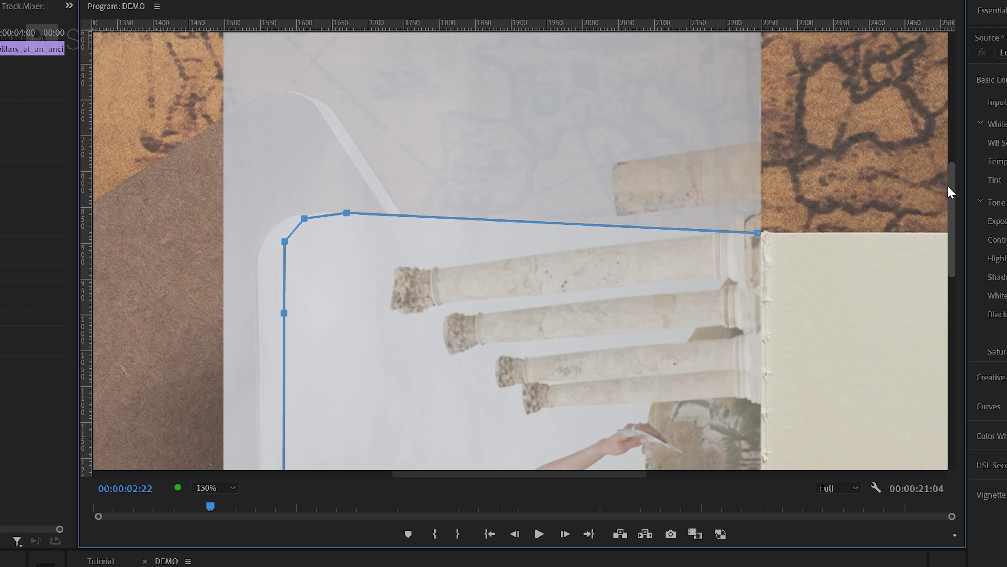
pyautogui.click(757, 234)
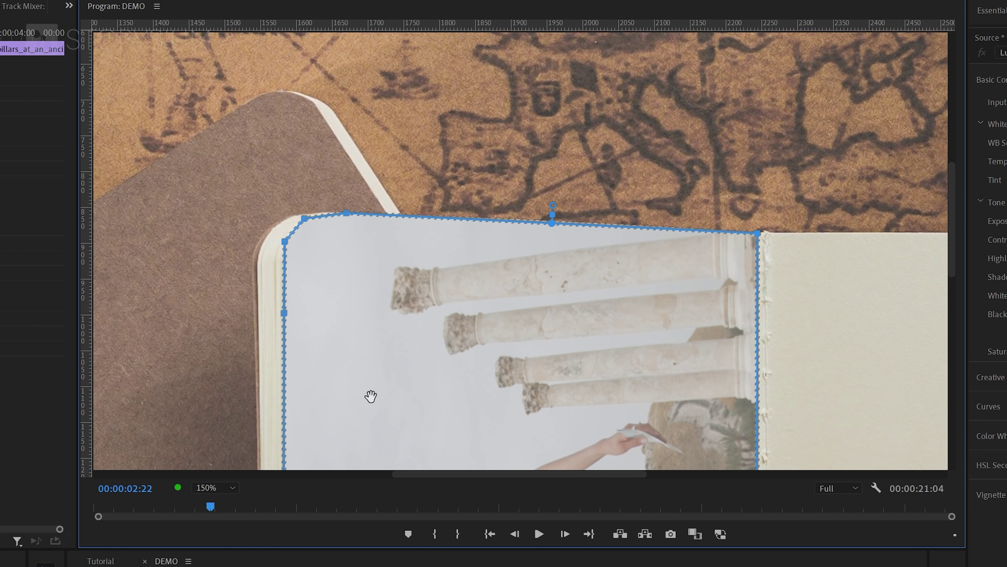
# Step: Fit the preview, set opacity to 100% and mask feather to 66, hiding the outline
pyautogui.click(226, 488)
pyautogui.click(213, 502)
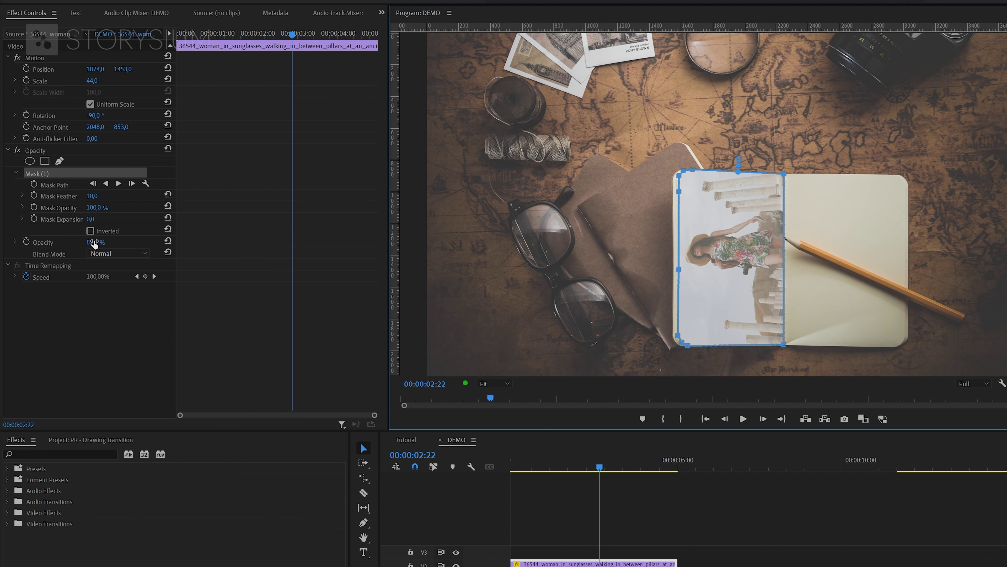
pyautogui.moveTo(95, 244); pyautogui.dragTo(103, 243)
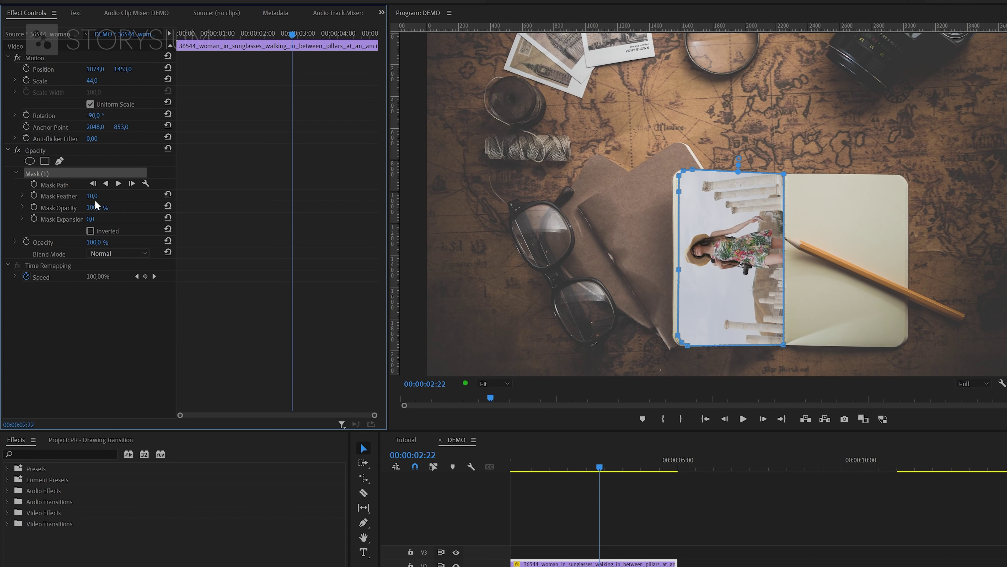
pyautogui.moveTo(92, 195)
pyautogui.mouseDown()
pyautogui.moveTo(108, 195)
pyautogui.moveTo(93, 195)
pyautogui.mouseUp()
pyautogui.click(147, 300)
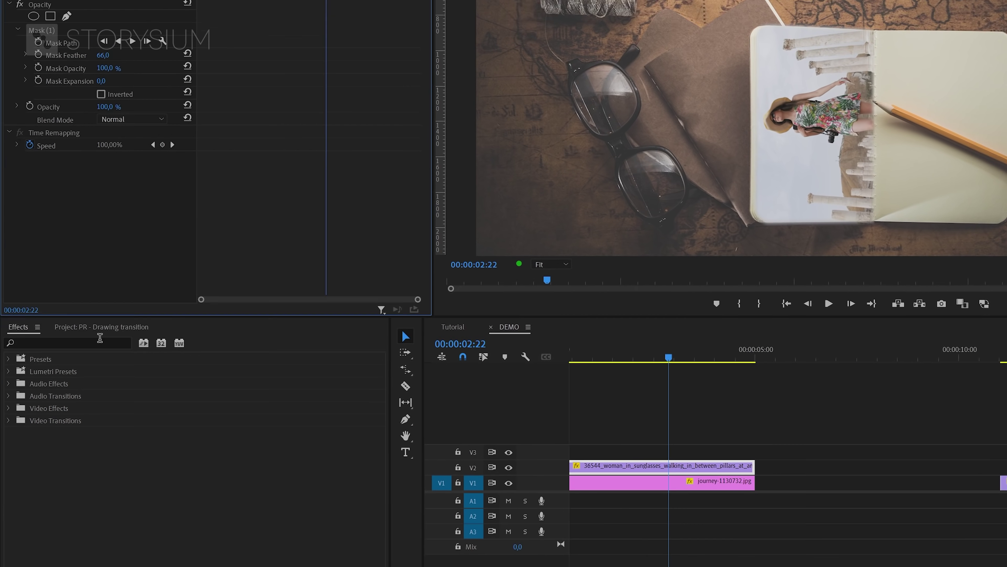
# Step: Search the effects for 'find' and apply Find Edges to the V2 woman clip
pyautogui.click(72, 454)
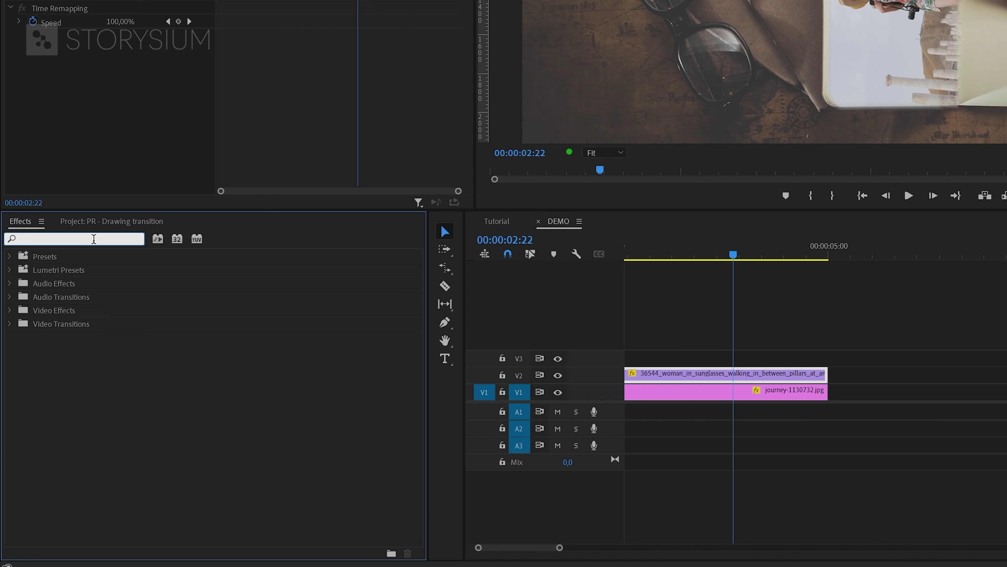
pyautogui.write('find')
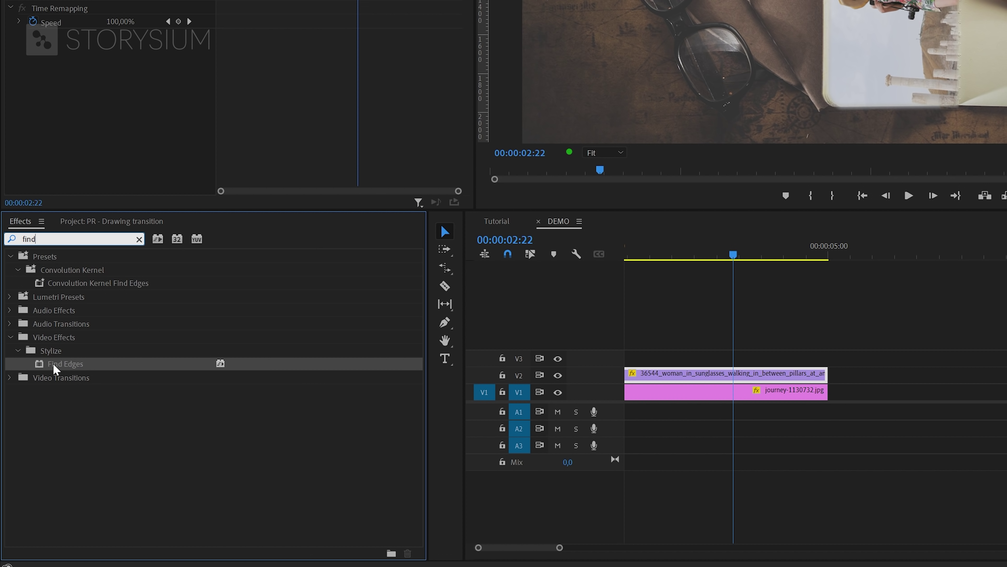
pyautogui.moveTo(57, 365); pyautogui.dragTo(677, 372)
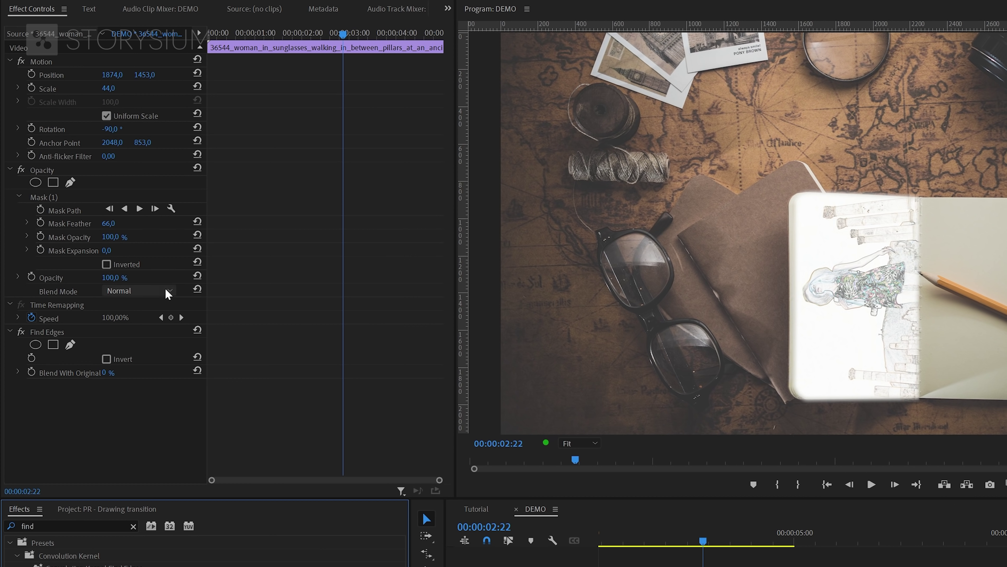
# Step: Compare the Multiply and Darken blend modes, settling on Multiply for the sketch
pyautogui.click(163, 292)
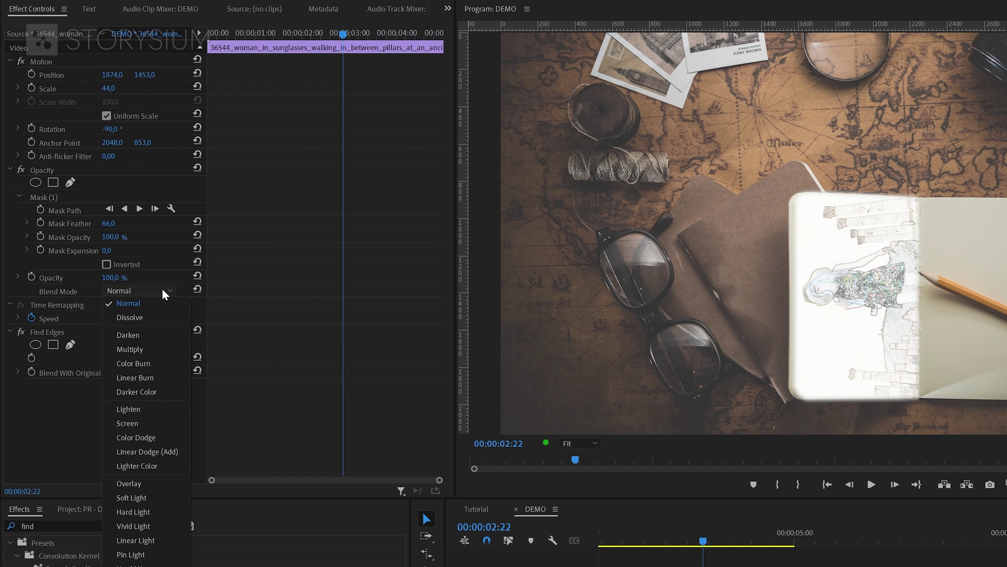
pyautogui.click(121, 353)
pyautogui.click(134, 290)
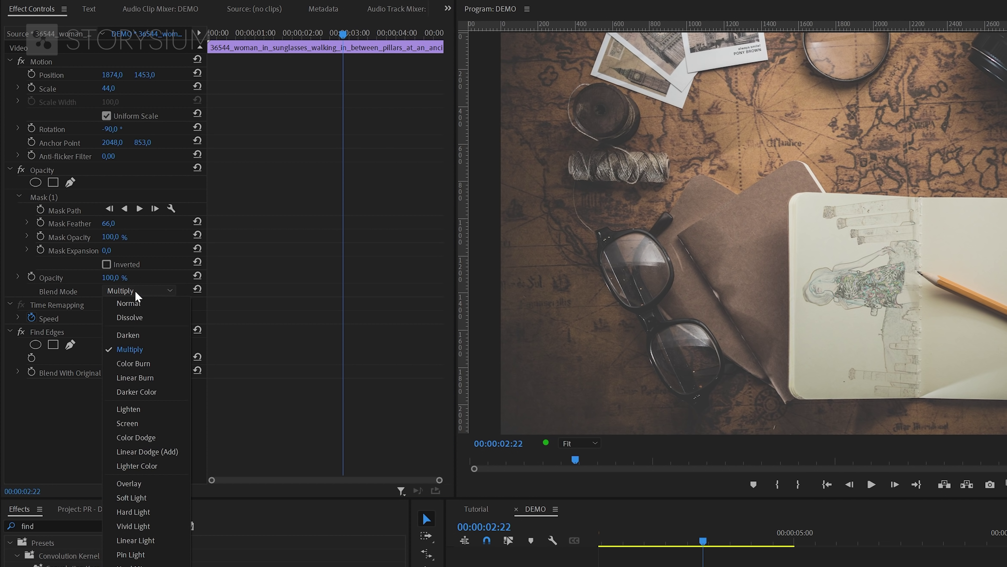
pyautogui.click(128, 334)
pyautogui.click(138, 298)
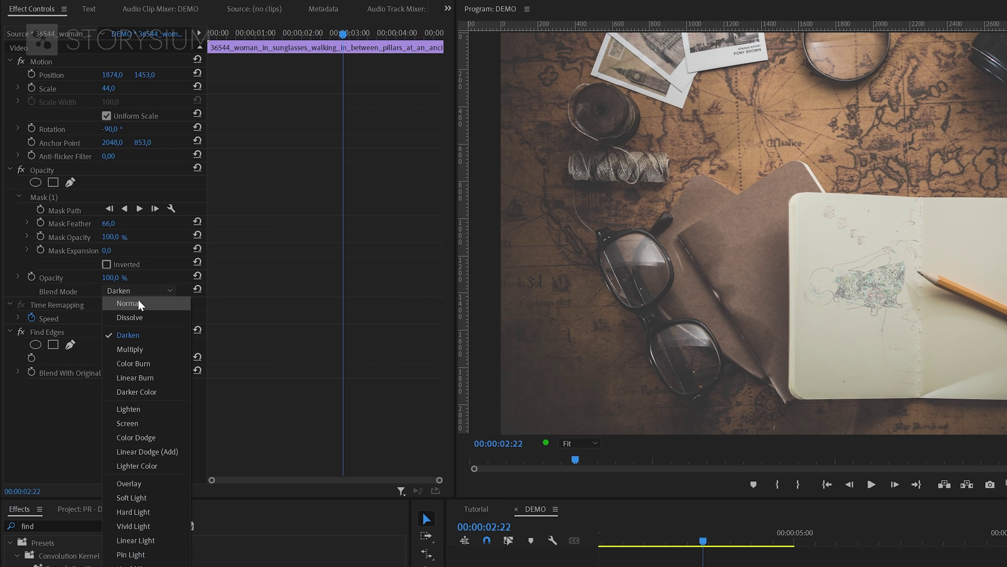
pyautogui.click(139, 343)
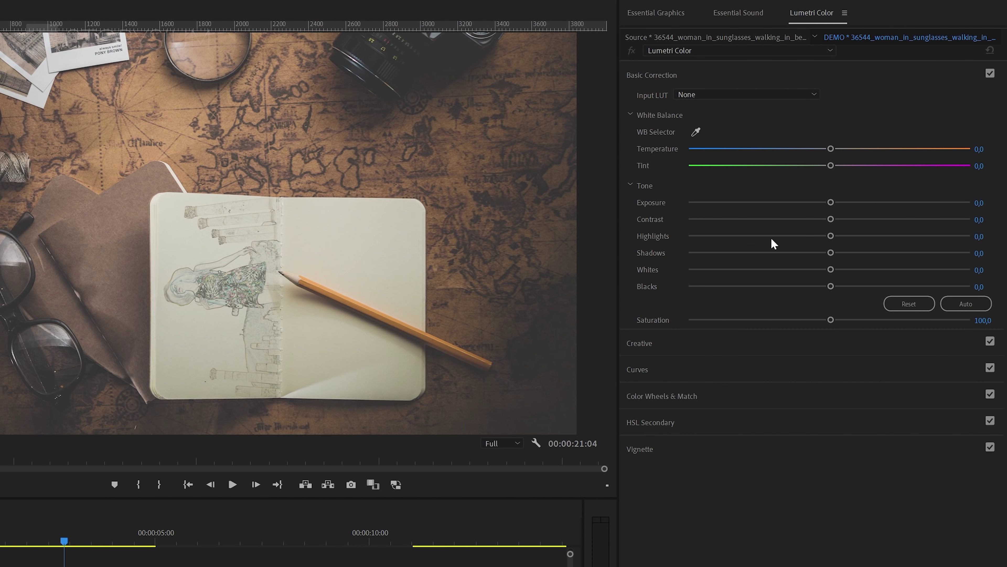
# Step: In Lumetri Basic Correction set Saturation 1.4, Shadows and Highlights -100, Contrast 34.2
pyautogui.moveTo(831, 321); pyautogui.dragTo(678, 329)
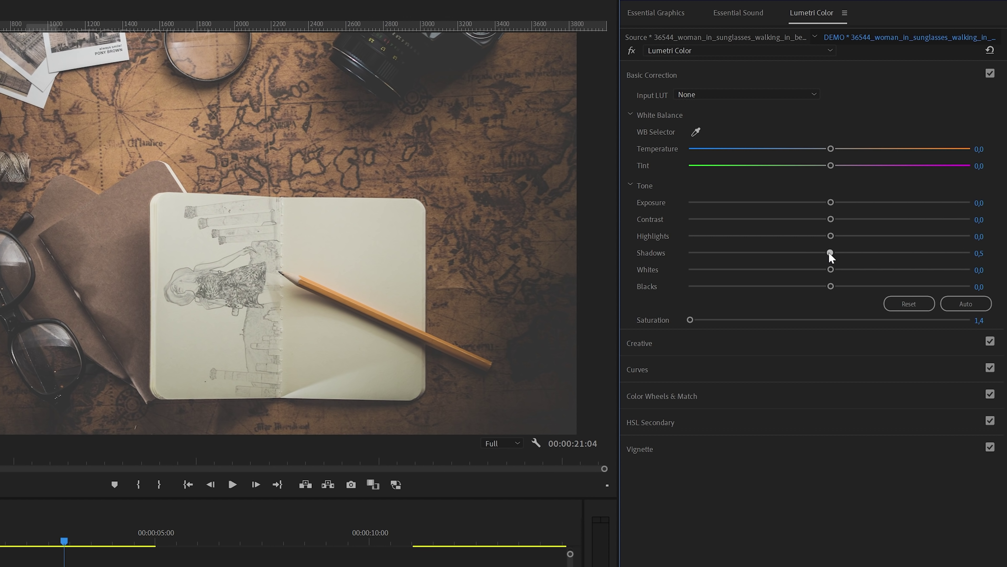
pyautogui.moveTo(829, 254); pyautogui.dragTo(683, 256)
pyautogui.moveTo(830, 236); pyautogui.dragTo(678, 240)
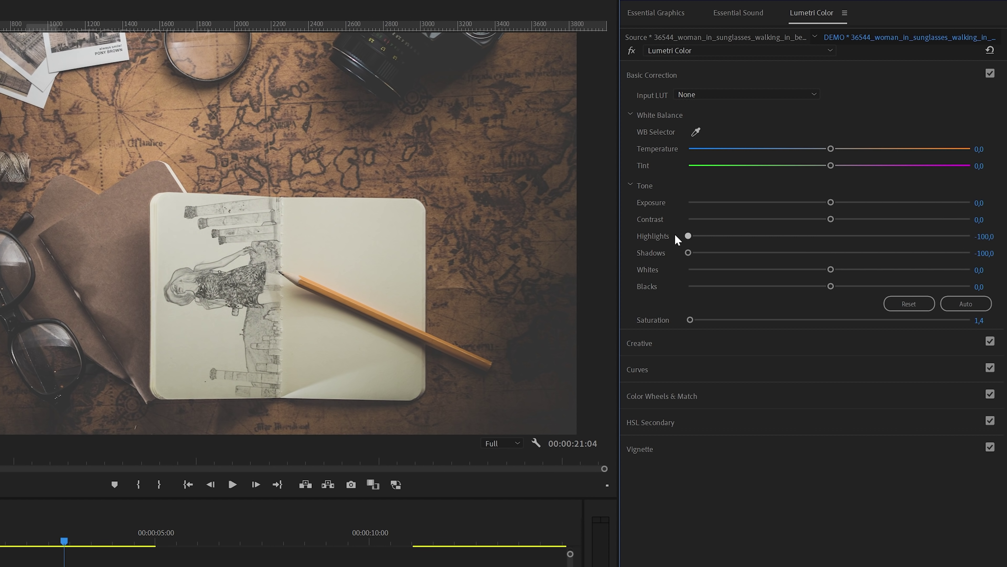
pyautogui.moveTo(831, 219); pyautogui.dragTo(879, 223)
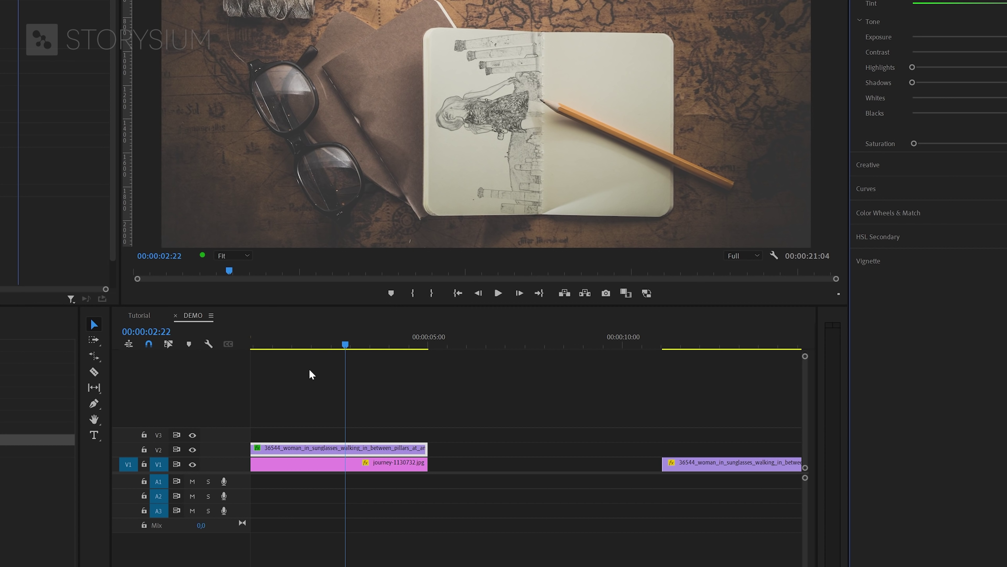
# Step: Type 'DO YOU REMEMBER' on the notebook's right page and tilt it along the pencil
pyautogui.click(94, 435)
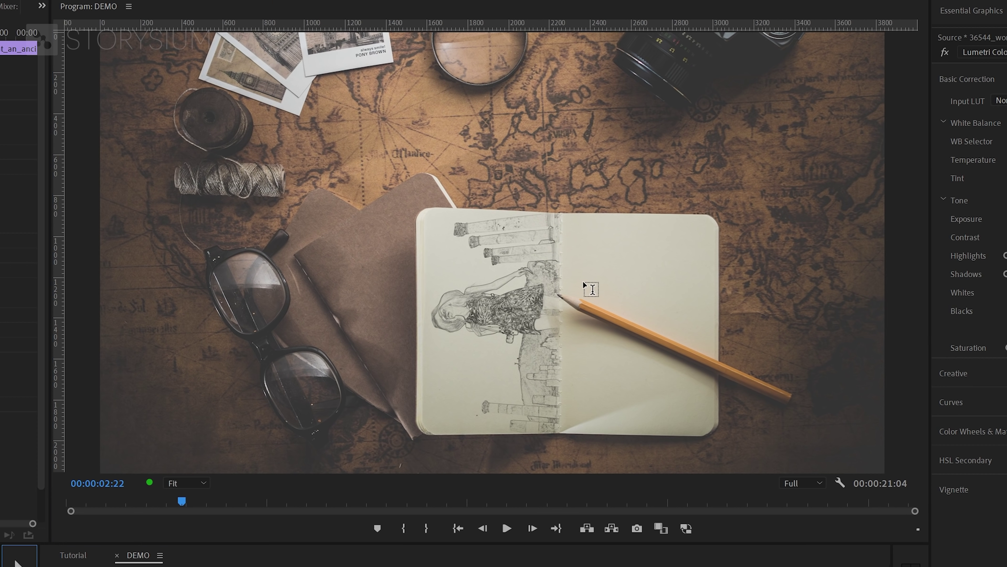
pyautogui.click(571, 208)
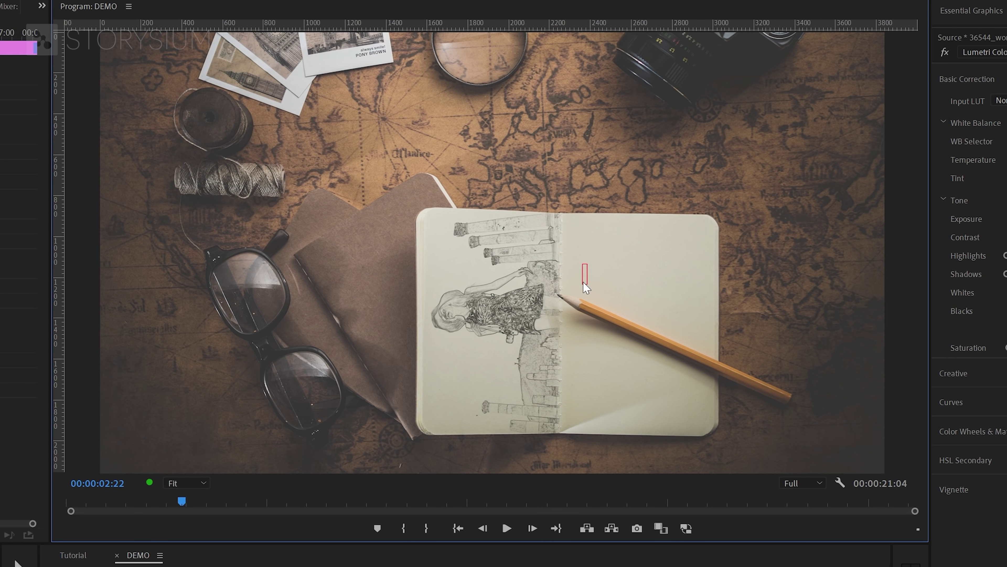
pyautogui.write('DO YOU R')
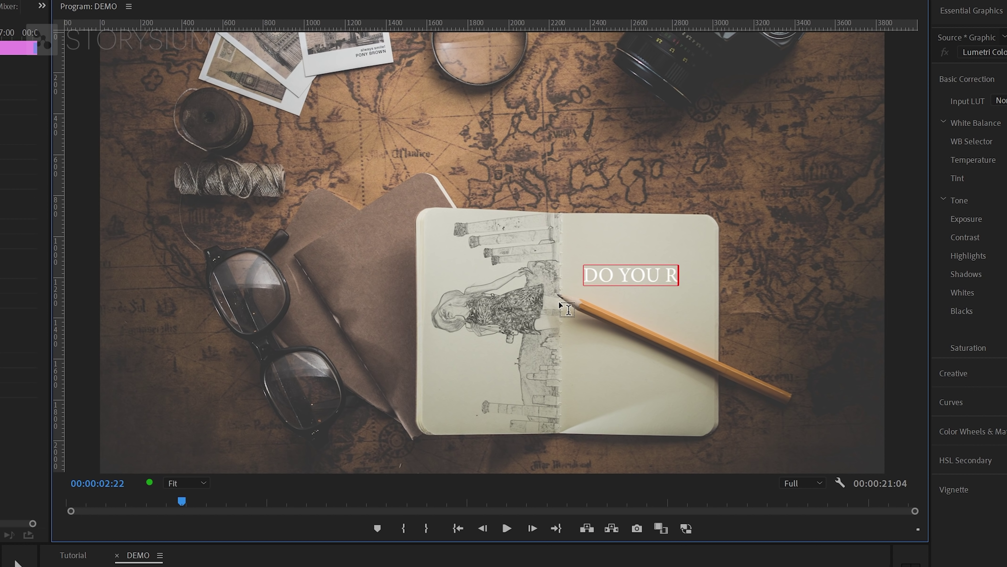
pyautogui.write('EMEMBER')
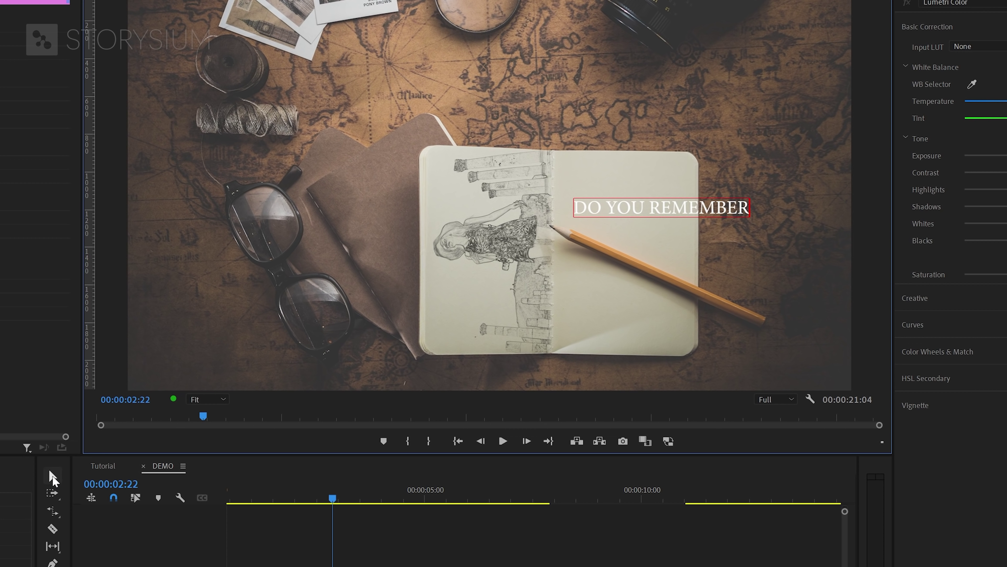
pyautogui.click(53, 476)
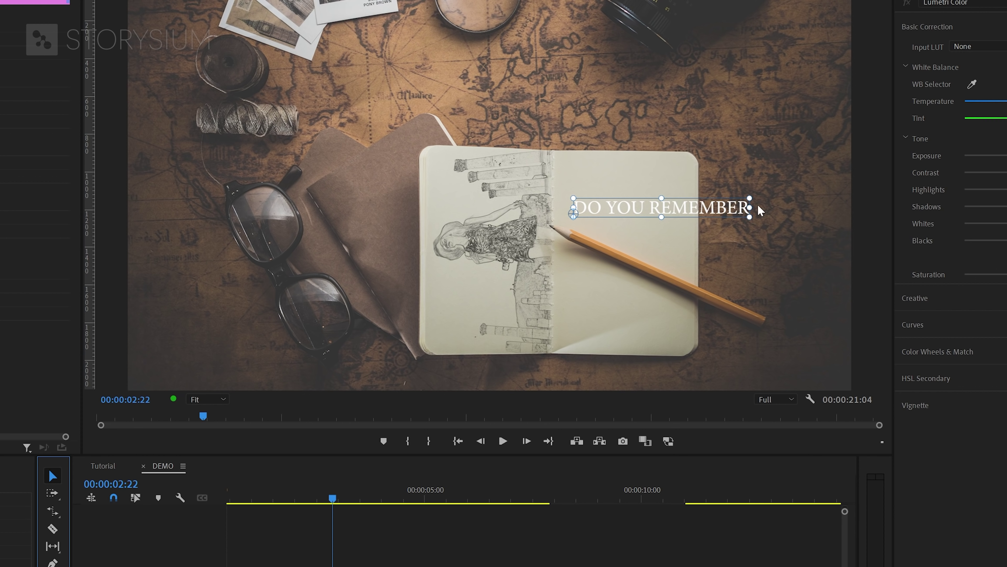
pyautogui.moveTo(756, 190); pyautogui.dragTo(678, 251)
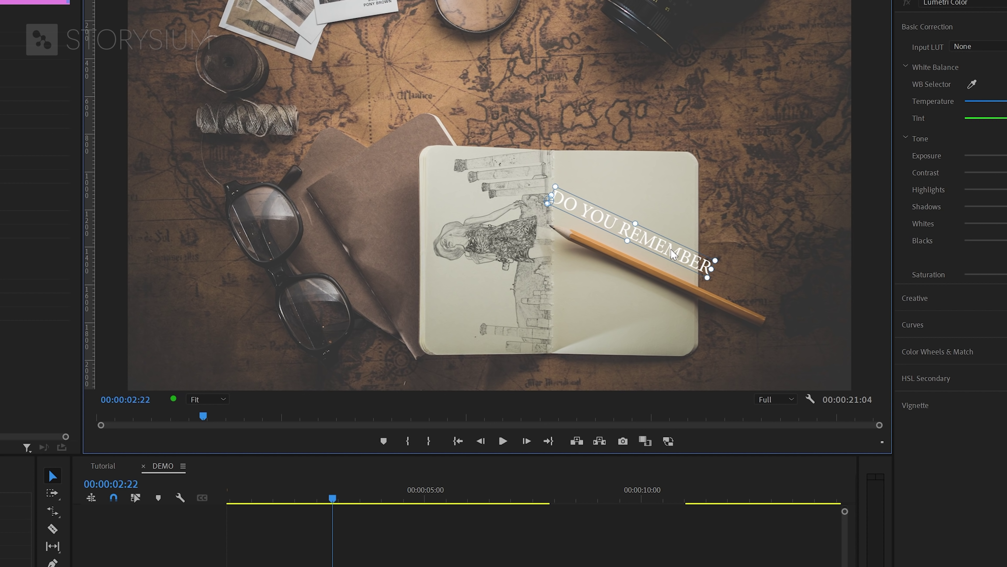
# Step: Set the title font to SA Yesenin with a grey fill sampled from the picture
pyautogui.click(646, 14)
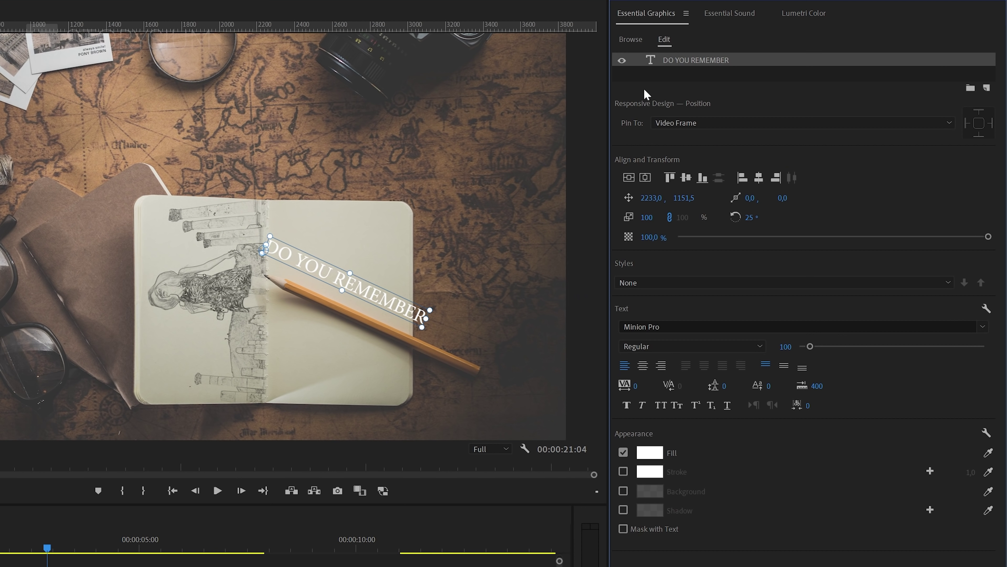
pyautogui.click(982, 327)
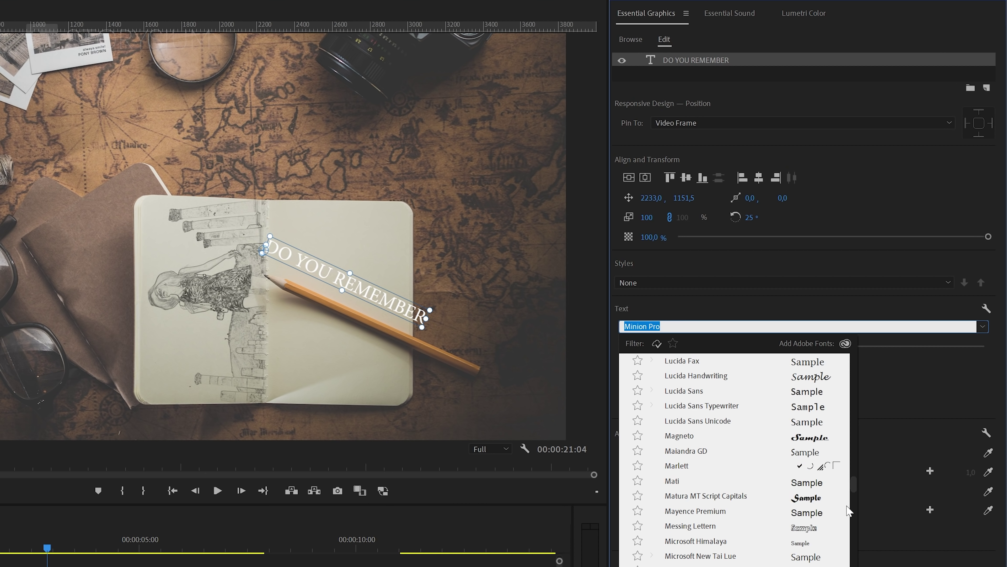
pyautogui.write('SA Yesenin')
pyautogui.press('Return')
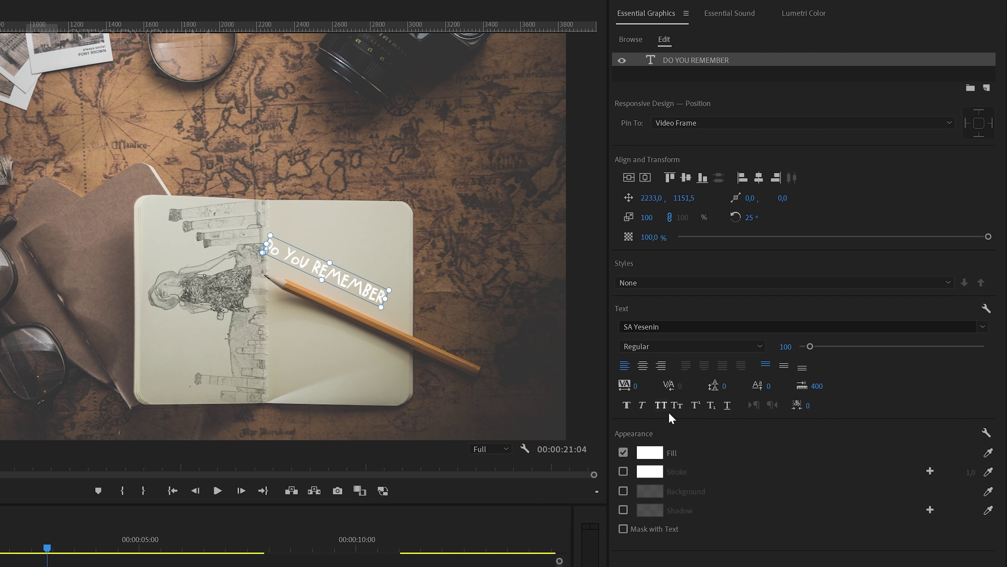
pyautogui.click(988, 452)
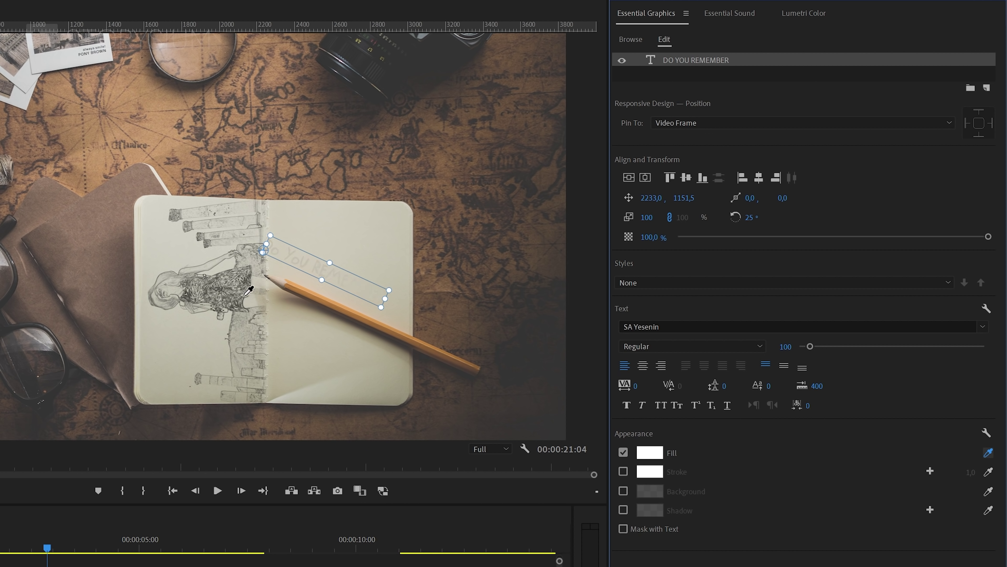
pyautogui.click(238, 291)
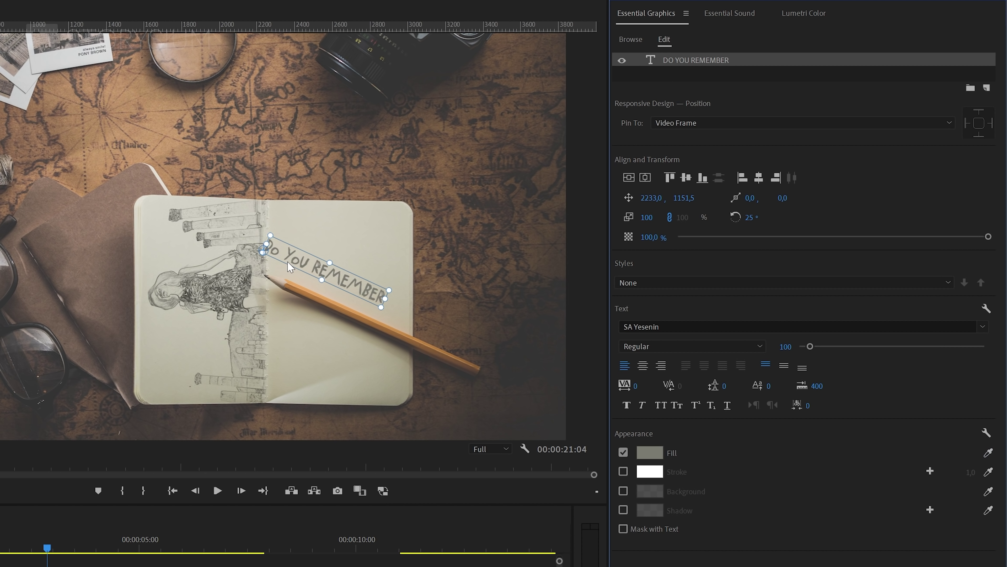
# Step: Move the title to 2333.7, 1223.4 and slide its V3 clip to the sequence start
pyautogui.moveTo(294, 265); pyautogui.dragTo(314, 279)
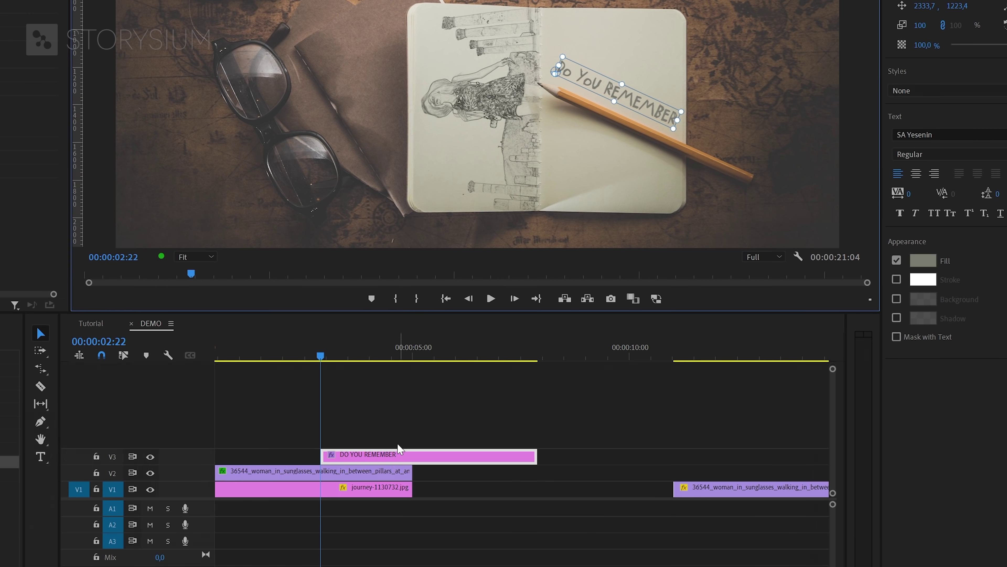
pyautogui.moveTo(81, 566); pyautogui.dragTo(61, 566)
pyautogui.moveTo(335, 453); pyautogui.dragTo(311, 453)
pyautogui.moveTo(286, 384); pyautogui.dragTo(284, 530)
# Step: Nest the photo, sketch and title clips as Nested Sequence 11 and select the new clip
pyautogui.rightClick(294, 459)
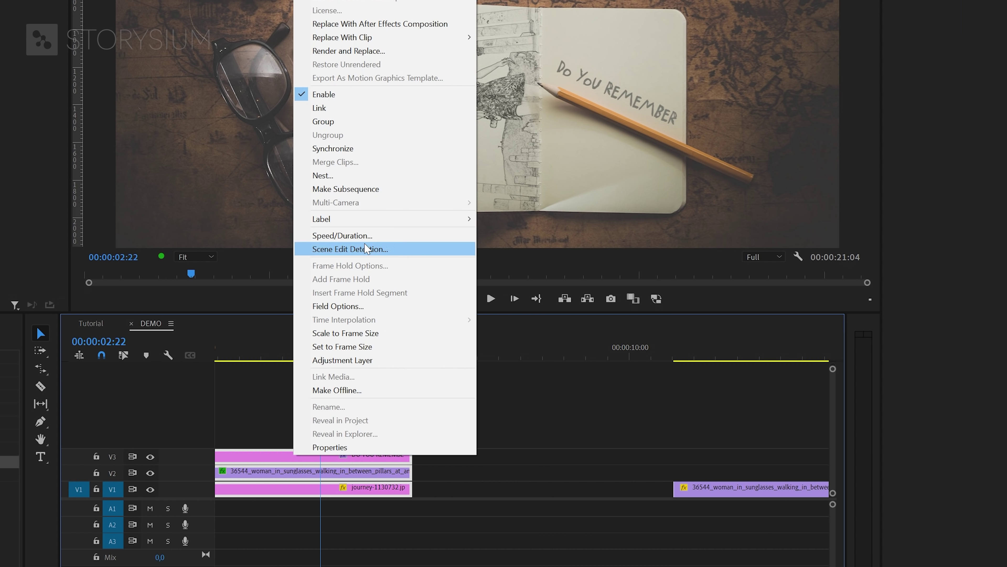
pyautogui.click(328, 177)
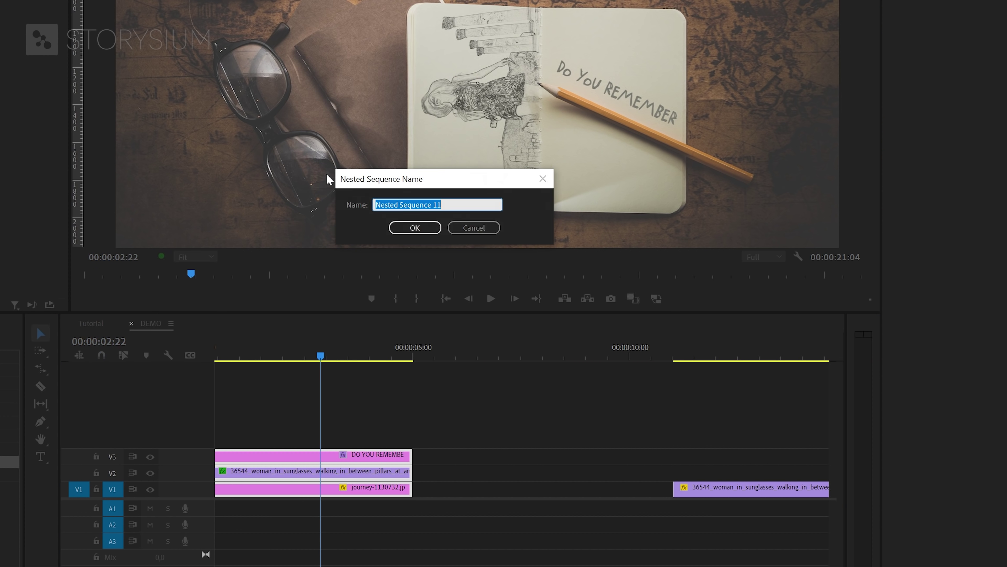
pyautogui.click(413, 226)
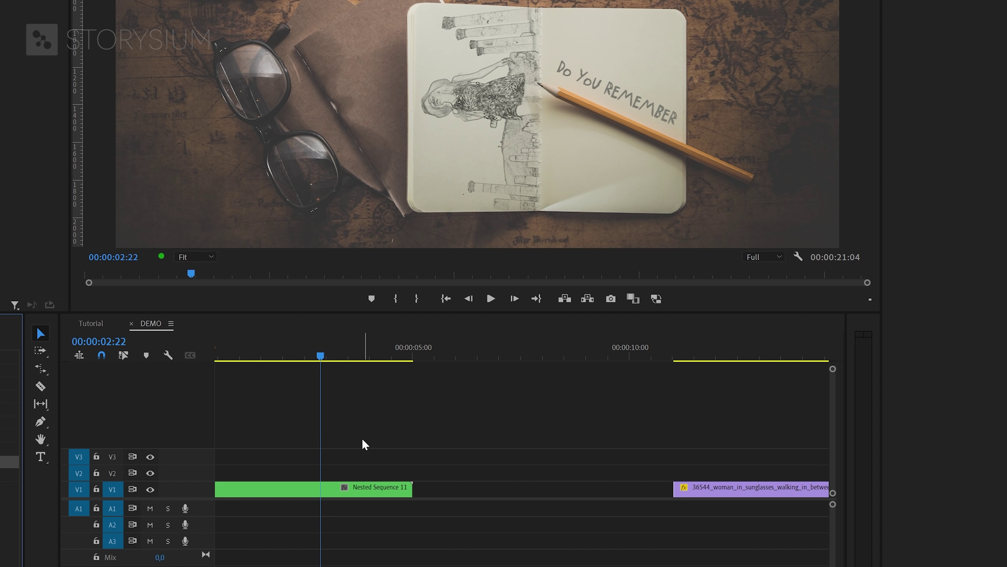
pyautogui.click(340, 489)
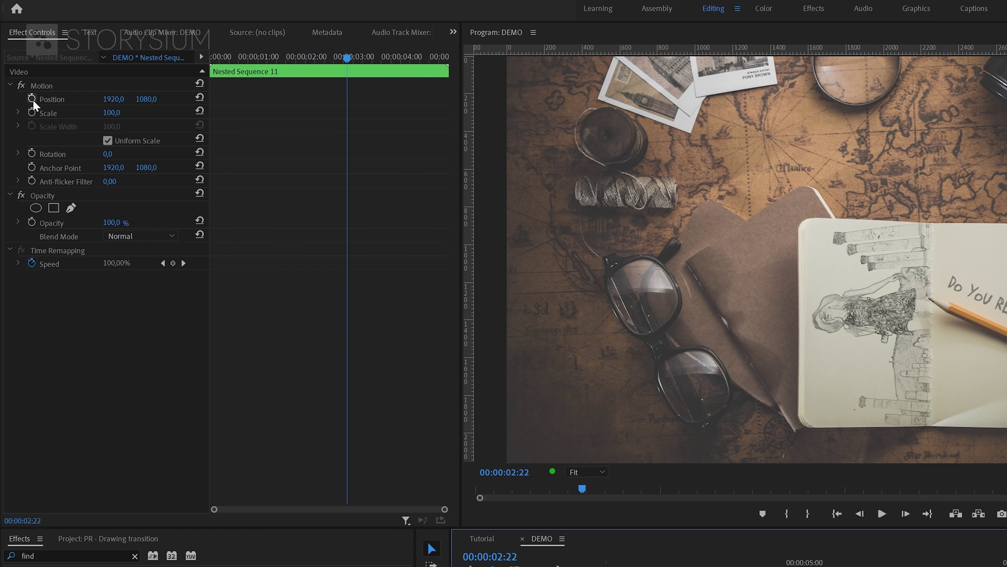
# Step: Add Position, Scale and Rotation keyframes to the nested clip and move them to its start
pyautogui.click(32, 100)
pyautogui.click(32, 112)
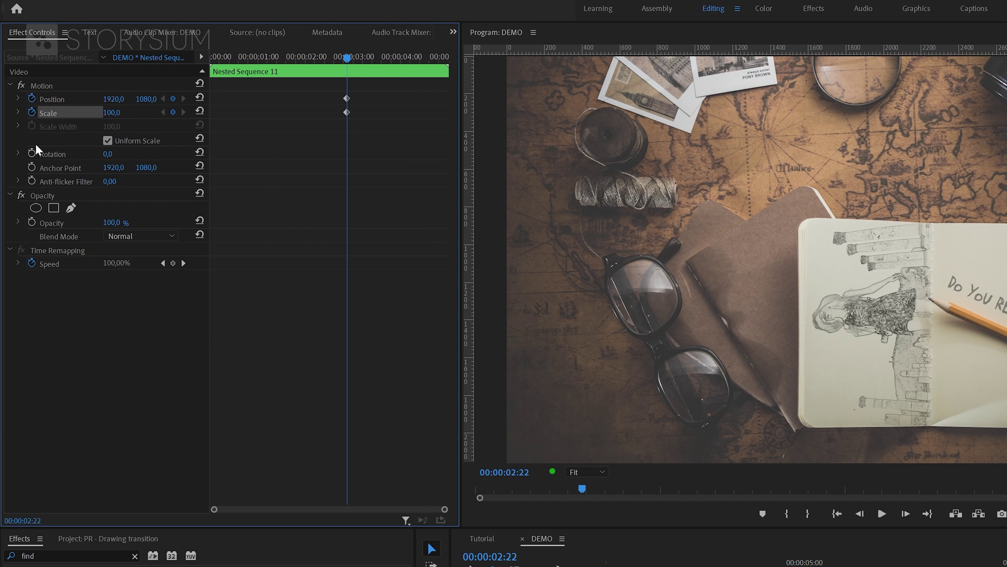
pyautogui.click(32, 153)
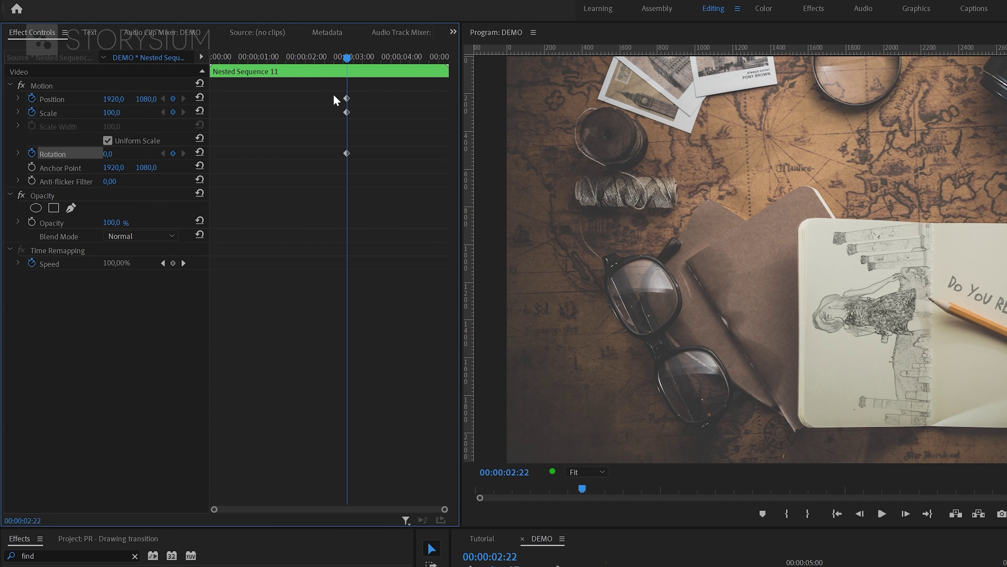
pyautogui.moveTo(335, 99); pyautogui.dragTo(368, 185)
pyautogui.moveTo(348, 153); pyautogui.dragTo(210, 156)
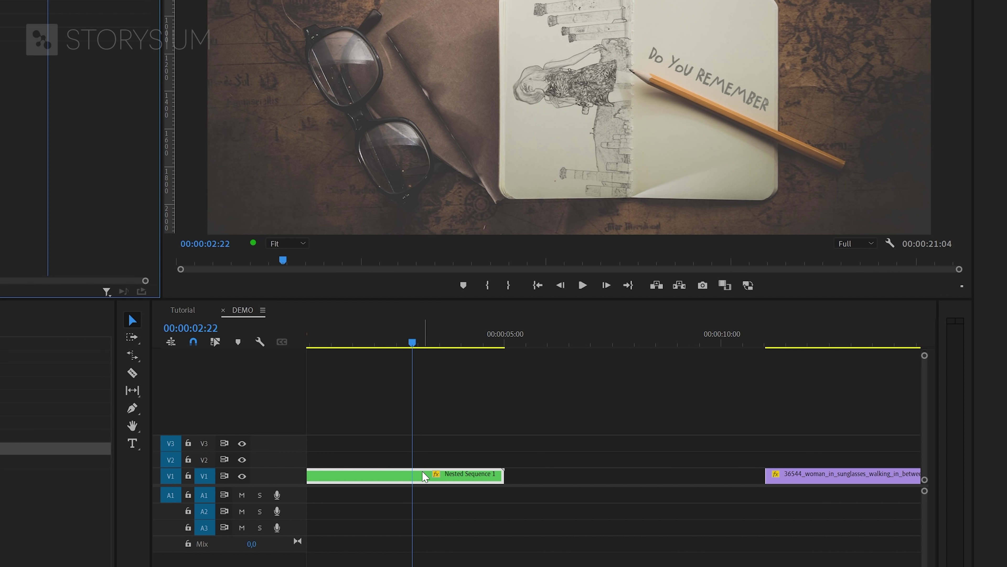
# Step: Move Nested Sequence 11 up to V2 and slide the woman video beneath it to 00:00:02:22
pyautogui.moveTo(422, 473); pyautogui.dragTo(423, 465)
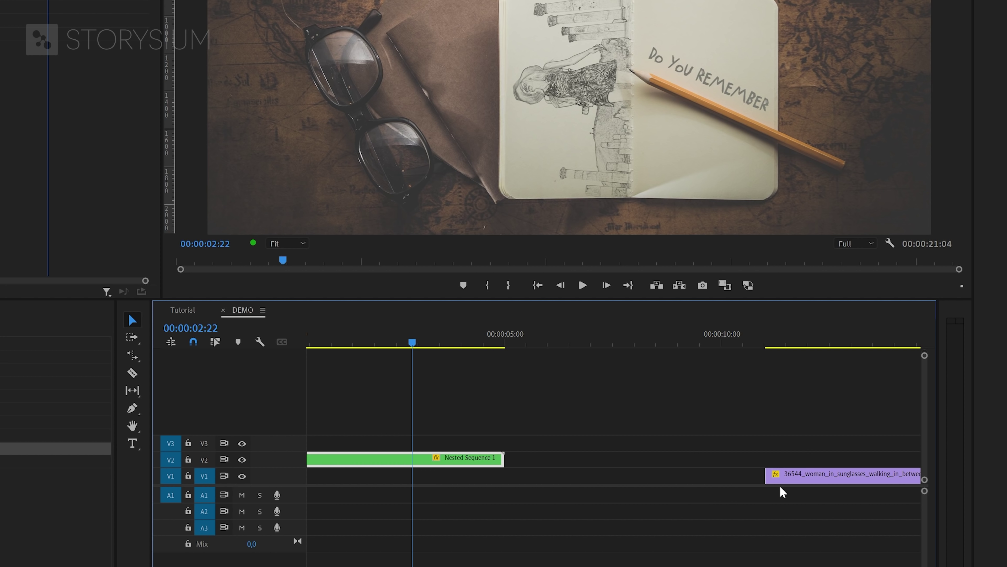
pyautogui.moveTo(780, 486); pyautogui.dragTo(444, 480)
pyautogui.click(433, 459)
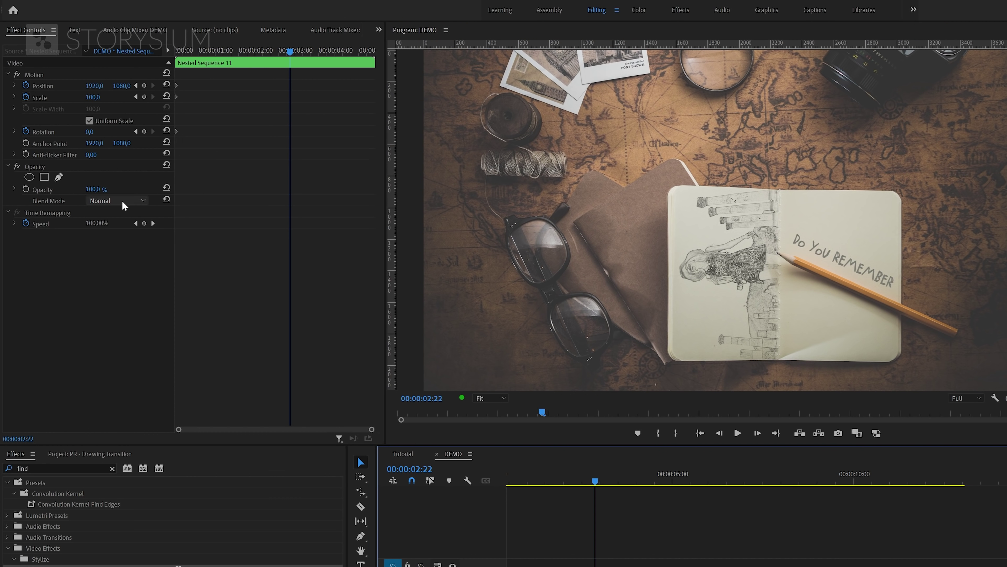
# Step: Lower the sketch clip's opacity to 80% and keyframe its rotation at 90°
pyautogui.click(95, 189)
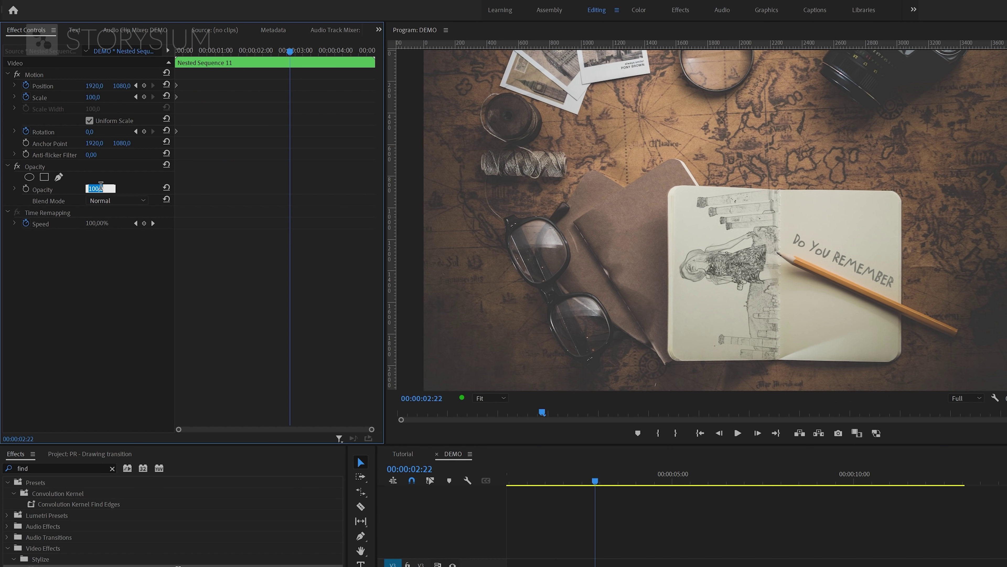
pyautogui.write('80')
pyautogui.press('Return')
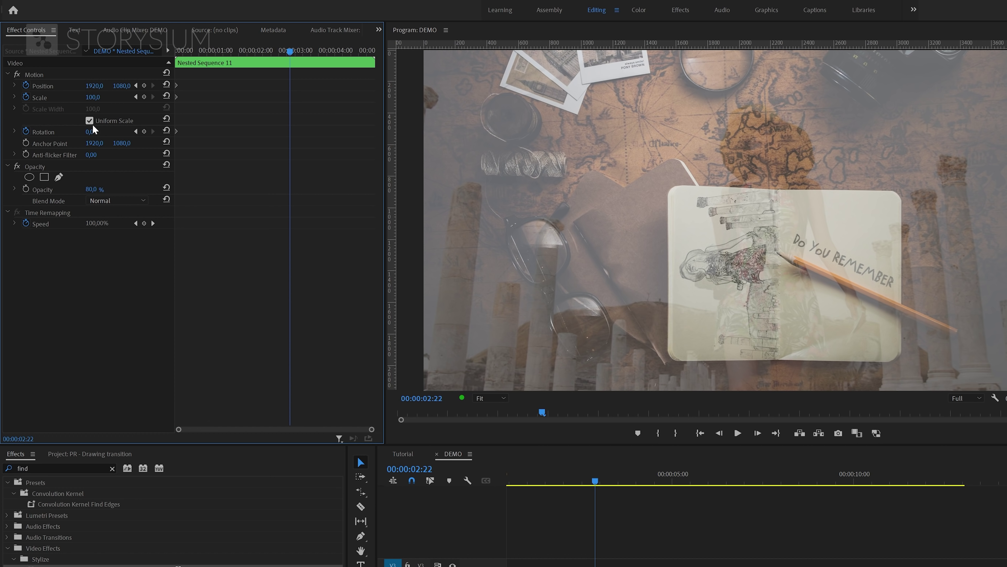
pyautogui.moveTo(90, 131); pyautogui.dragTo(128, 132)
pyautogui.click(92, 131)
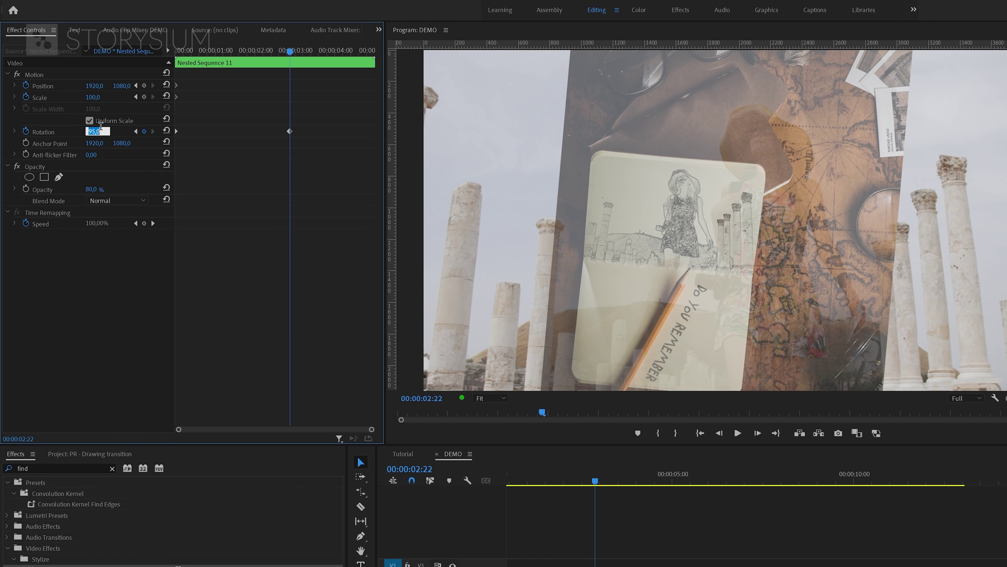
pyautogui.write('90')
pyautogui.press('Return')
# Step: Scale the sketch to 299 and position it around 3026, 1206 so the drawing fills the frame
pyautogui.click(92, 96)
pyautogui.write('159')
pyautogui.press('Return')
pyautogui.click(92, 96)
pyautogui.write('299')
pyautogui.press('Return')
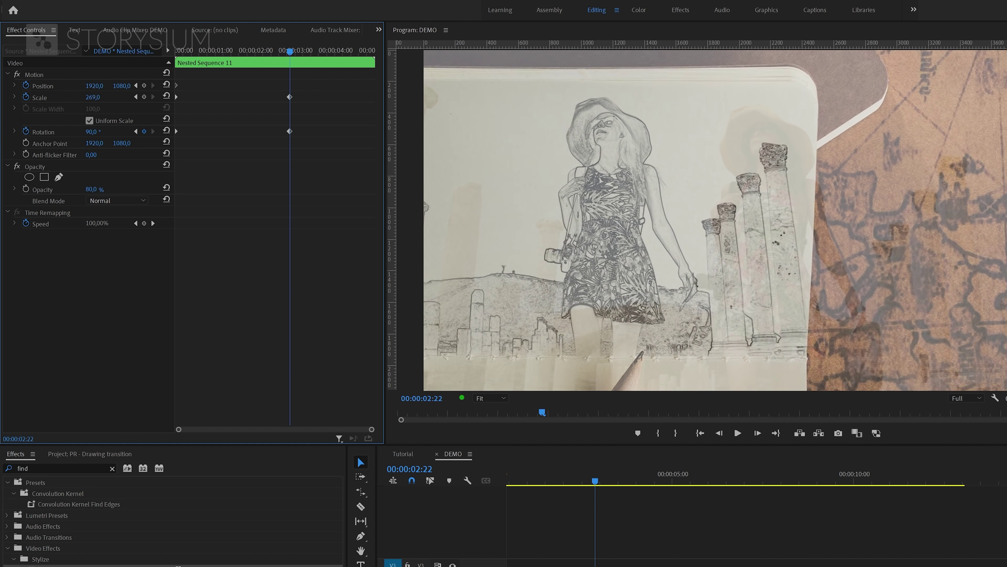
pyautogui.click(94, 86)
pyautogui.write('3000')
pyautogui.press('Return')
pyautogui.moveTo(121, 86)
pyautogui.mouseDown()
pyautogui.moveTo(171, 86)
pyautogui.moveTo(104, 85)
pyautogui.mouseUp()
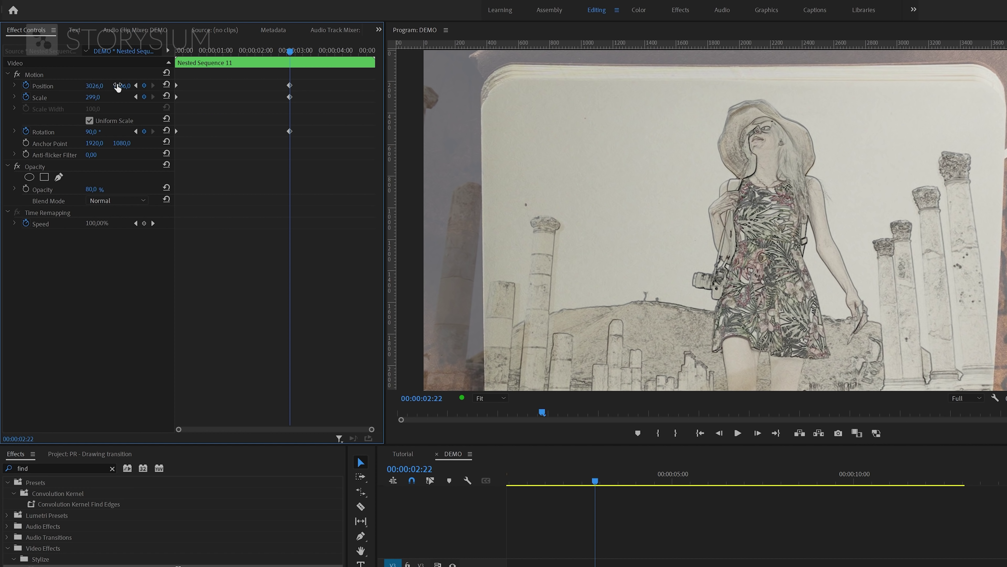
# Step: Restore the sketch clip to 100% opacity and start the live footage where it ends
pyautogui.moveTo(94, 190); pyautogui.dragTo(102, 189)
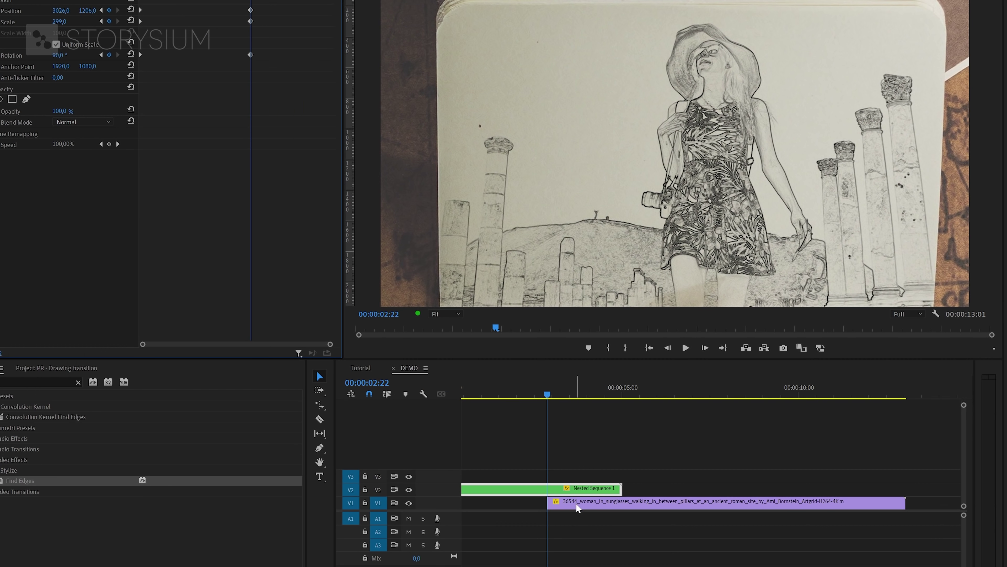
pyautogui.moveTo(625, 566); pyautogui.dragTo(703, 566)
pyautogui.moveTo(653, 510); pyautogui.dragTo(655, 510)
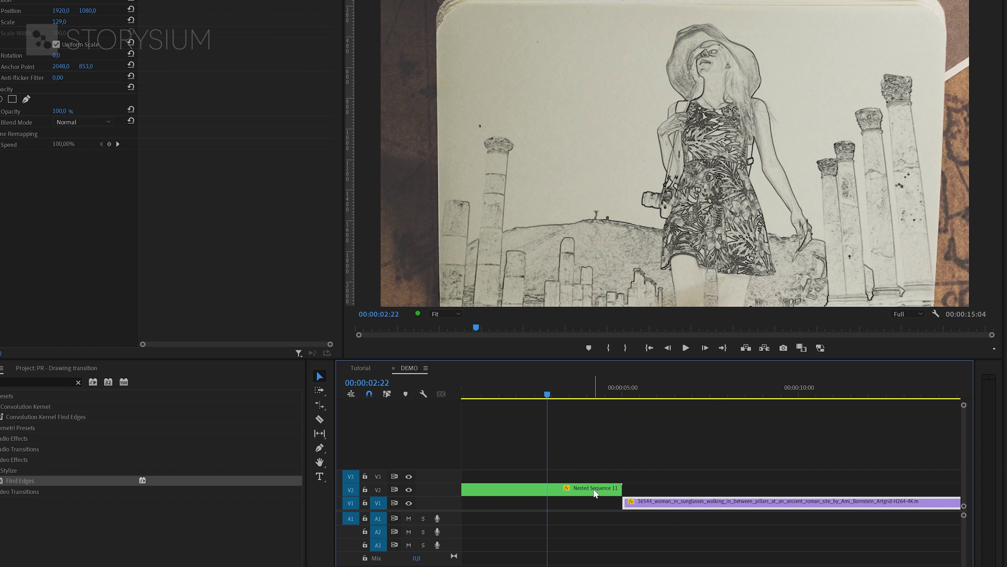
pyautogui.click(575, 494)
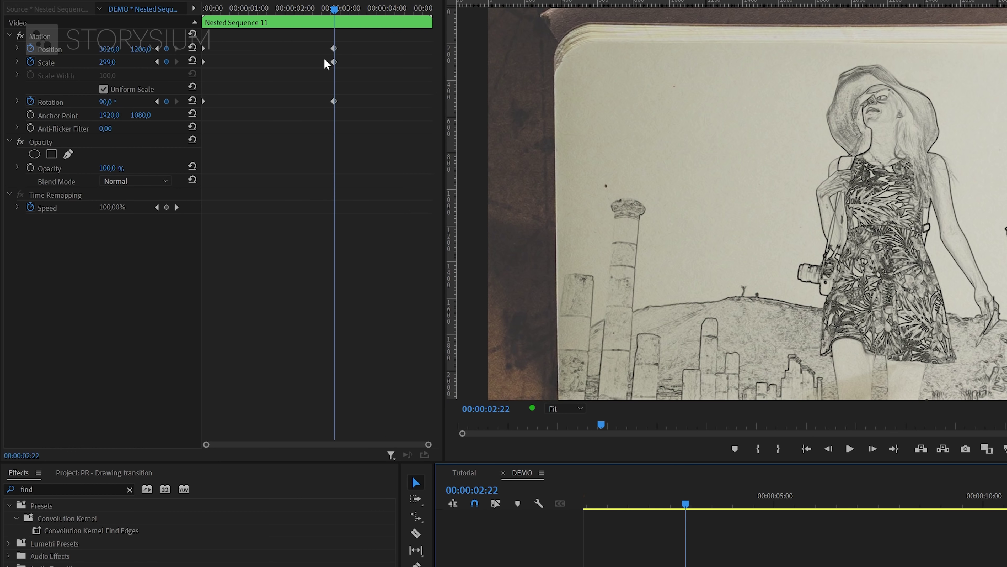
# Step: Apply Ease In to the position, scale and rotation keyframes and play the zoom from the start
pyautogui.moveTo(322, 39); pyautogui.dragTo(438, 112)
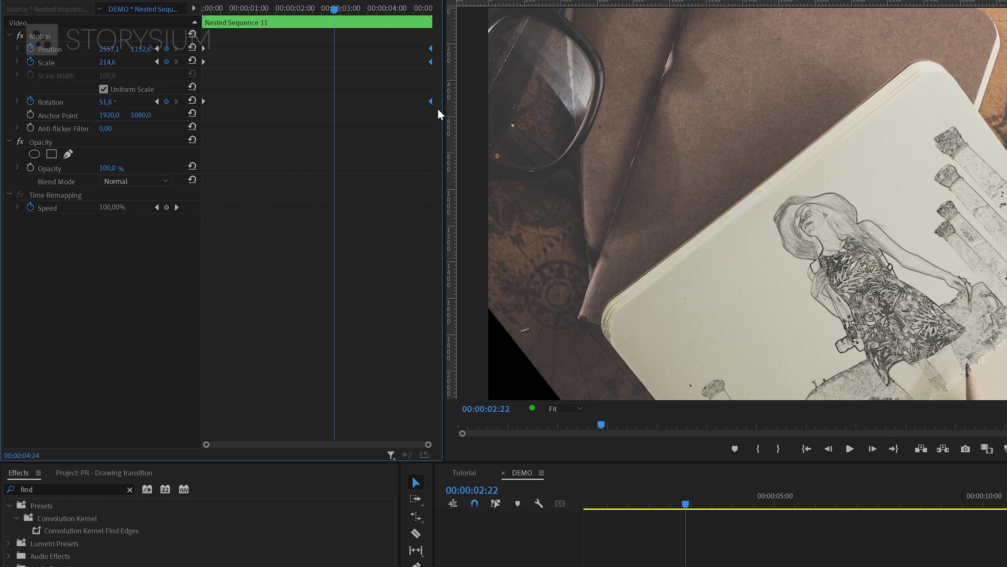
pyautogui.rightClick(431, 101)
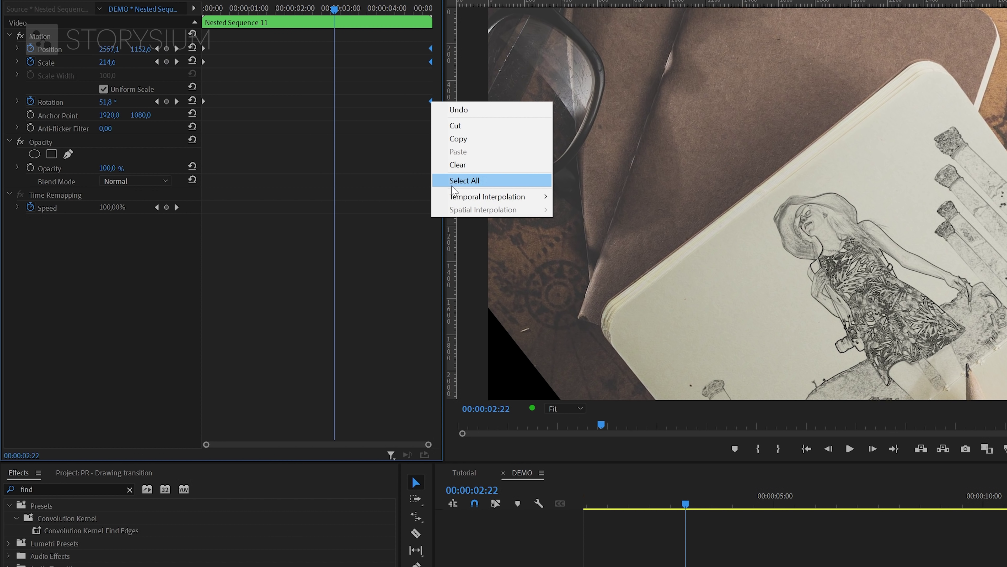
pyautogui.moveTo(453, 197)
pyautogui.click(595, 264)
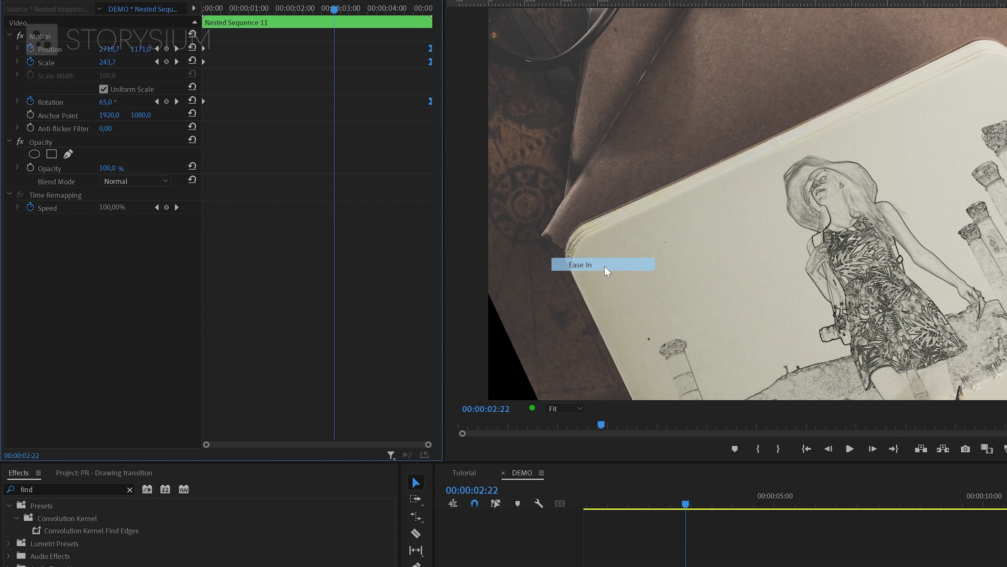
pyautogui.moveTo(334, 12); pyautogui.dragTo(206, 28)
pyautogui.press('space')
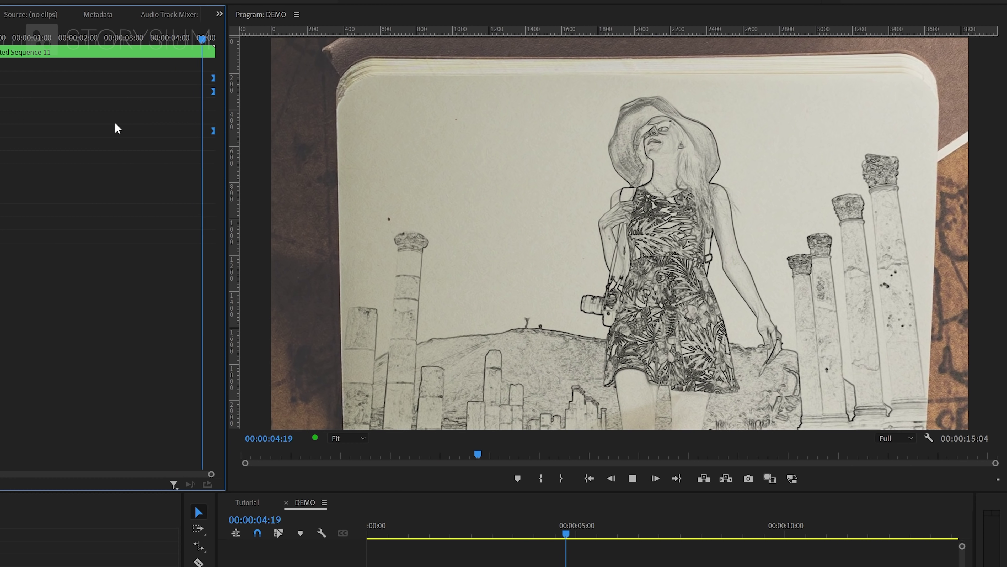
# Step: Slide the Position and Scale end keyframes earlier, checking the zoom around 00:00:03:07
pyautogui.press('space')
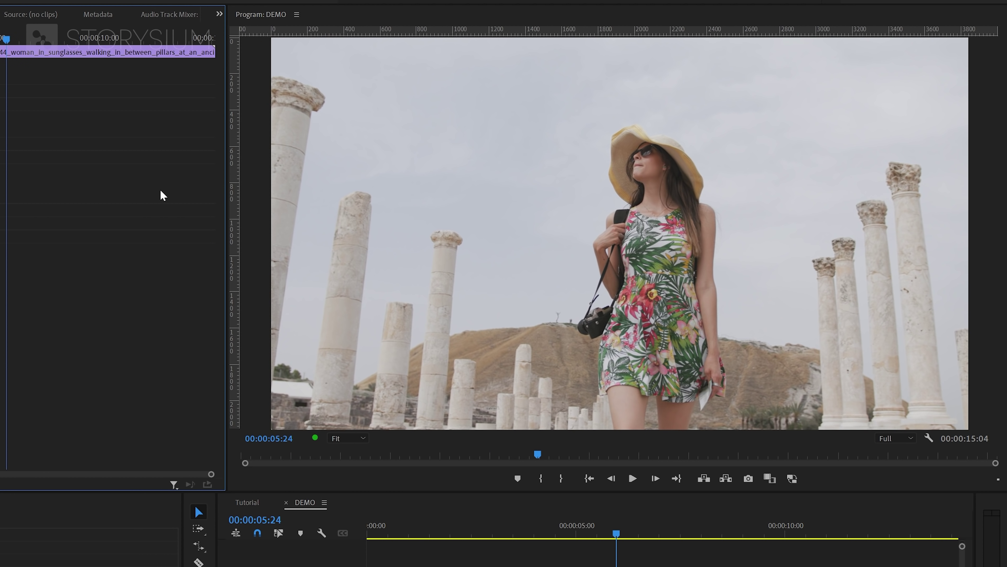
pyautogui.click(504, 531)
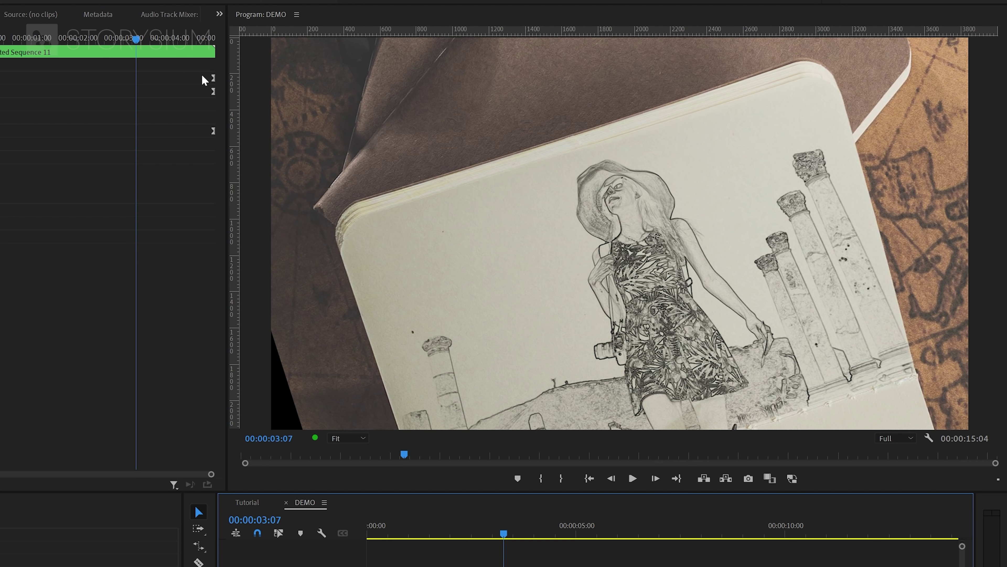
pyautogui.moveTo(202, 79); pyautogui.dragTo(150, 91)
pyautogui.moveTo(136, 39); pyautogui.dragTo(44, 60)
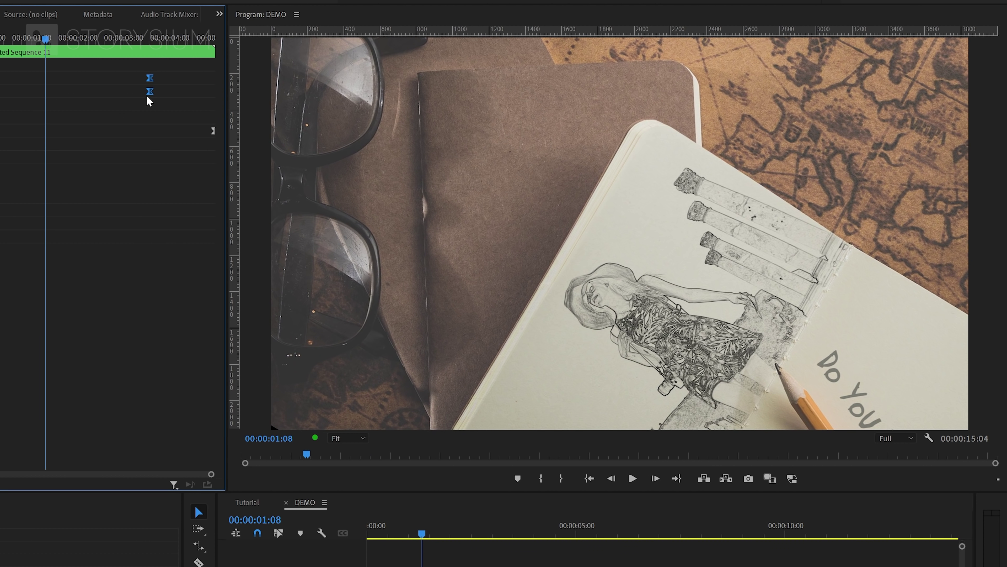
pyautogui.moveTo(149, 92); pyautogui.dragTo(137, 92)
pyautogui.moveTo(43, 40); pyautogui.dragTo(110, 65)
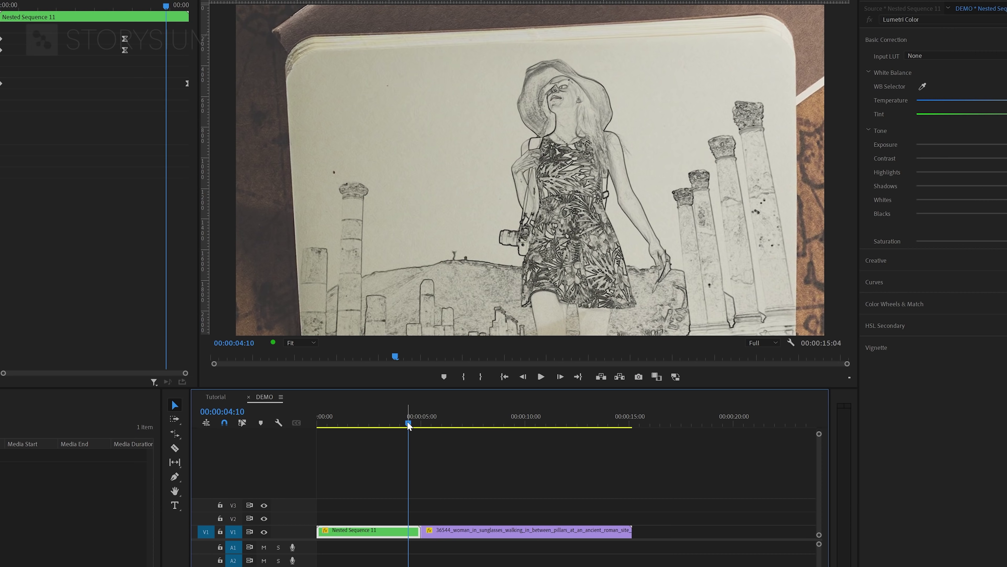
# Step: Create a new 3840×2160 Adjustment Layer in the Project panel
pyautogui.moveTo(407, 425); pyautogui.dragTo(424, 431)
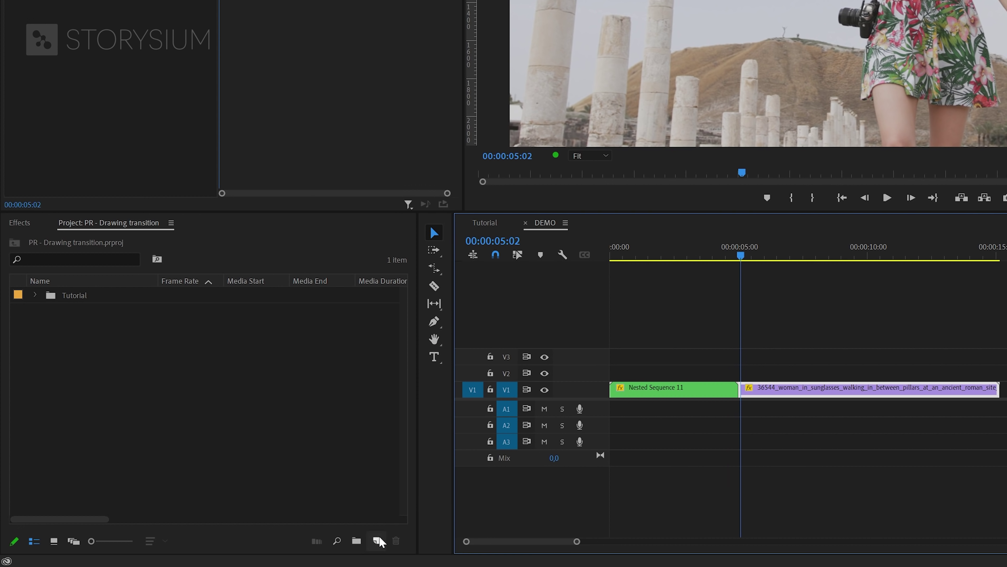
pyautogui.click(376, 540)
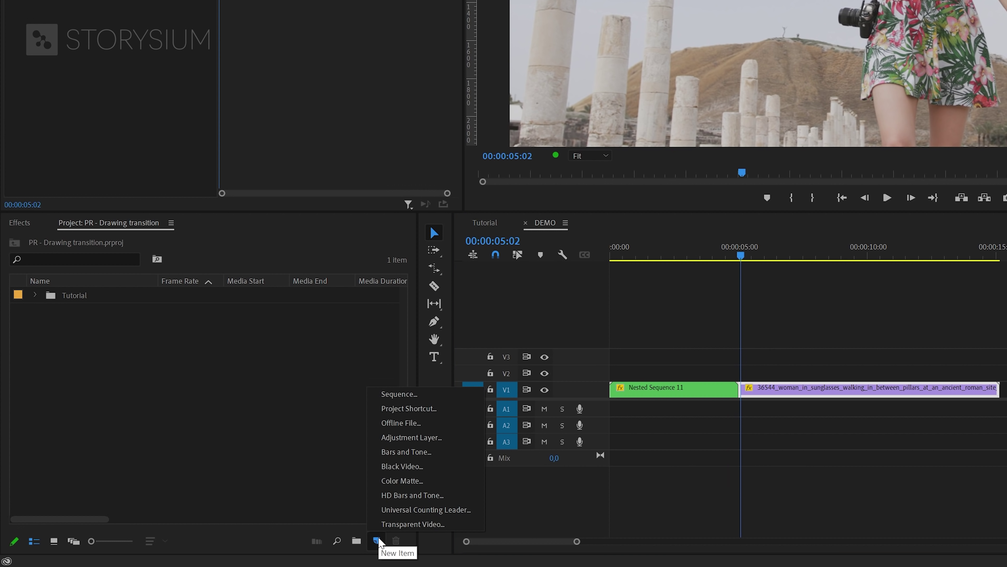
pyautogui.click(411, 438)
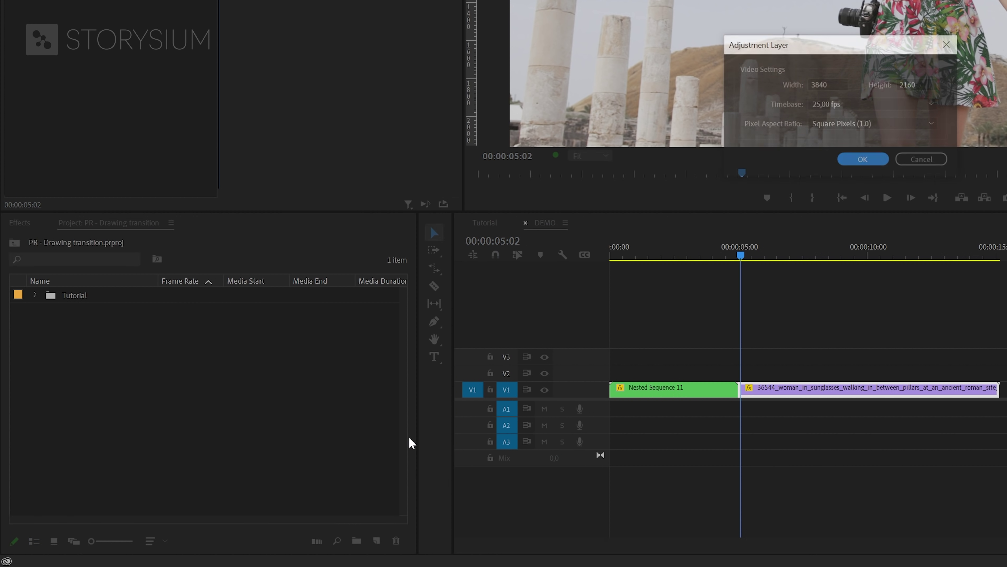
pyautogui.click(851, 161)
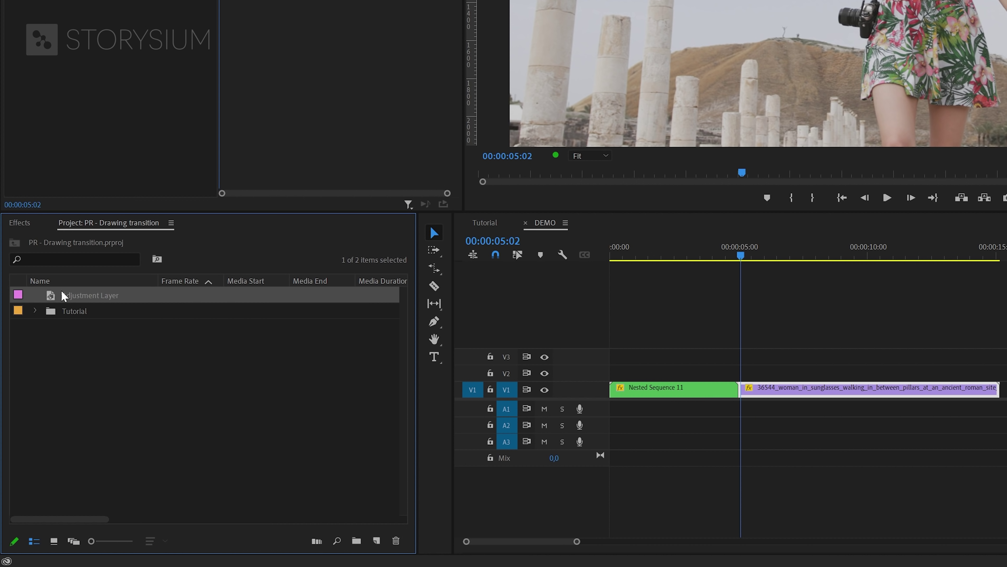
# Step: Place the adjustment layer on V2 across the sketch-to-live cut, with the playhead at 00:00:05:00
pyautogui.moveTo(75, 301); pyautogui.dragTo(692, 373)
pyautogui.scroll(5, 696, 357)
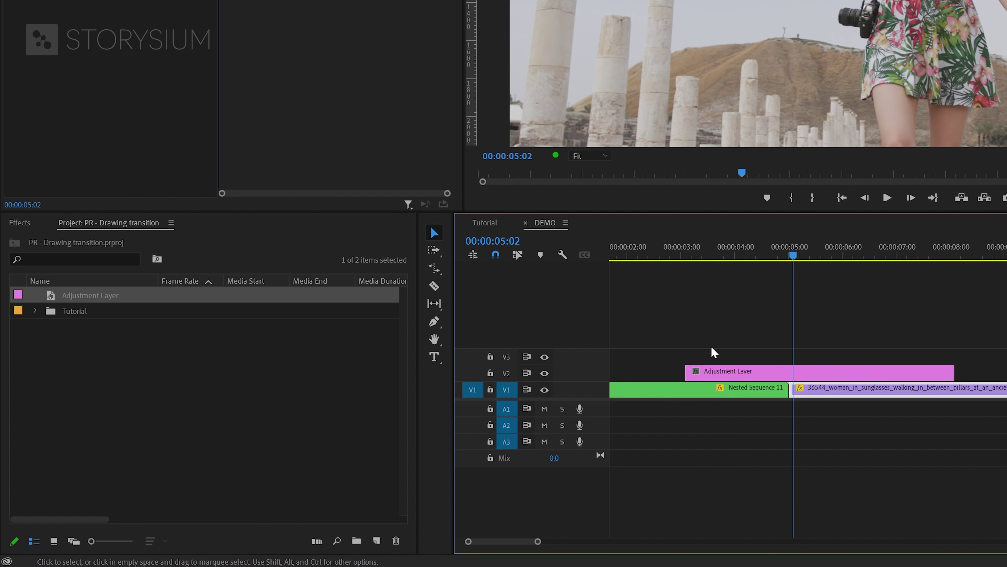
pyautogui.moveTo(861, 256); pyautogui.dragTo(840, 262)
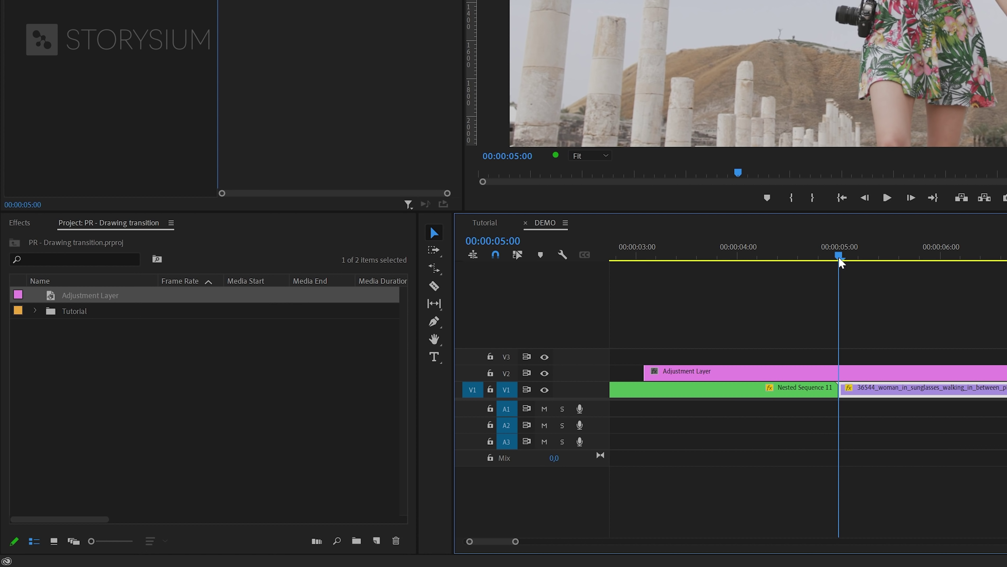
# Step: Find the ProcAmp effect and apply it to the adjustment layer
pyautogui.click(844, 374)
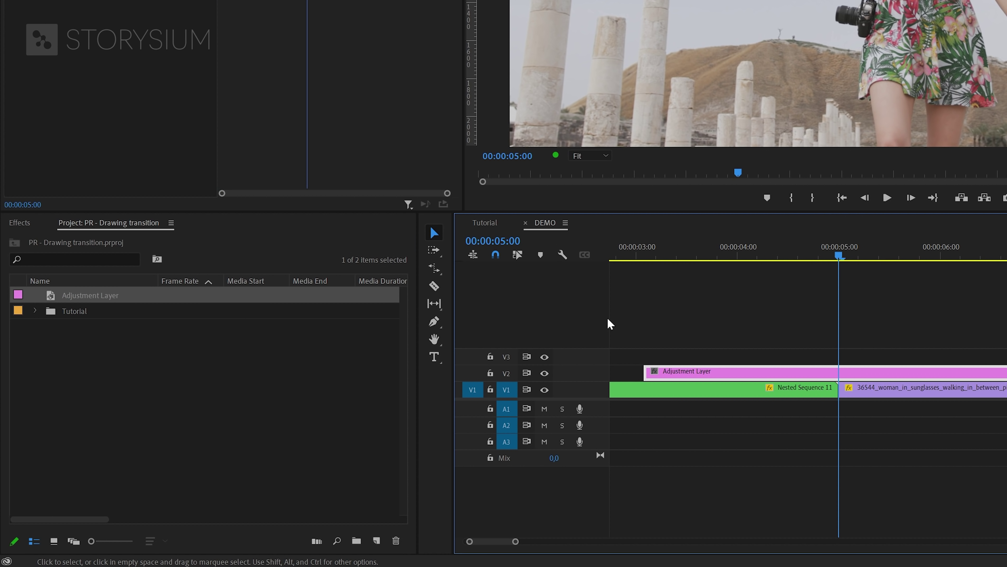
pyautogui.hotkey('shift', '7')
pyautogui.hotkey('shift', 'f')
pyautogui.write('p')
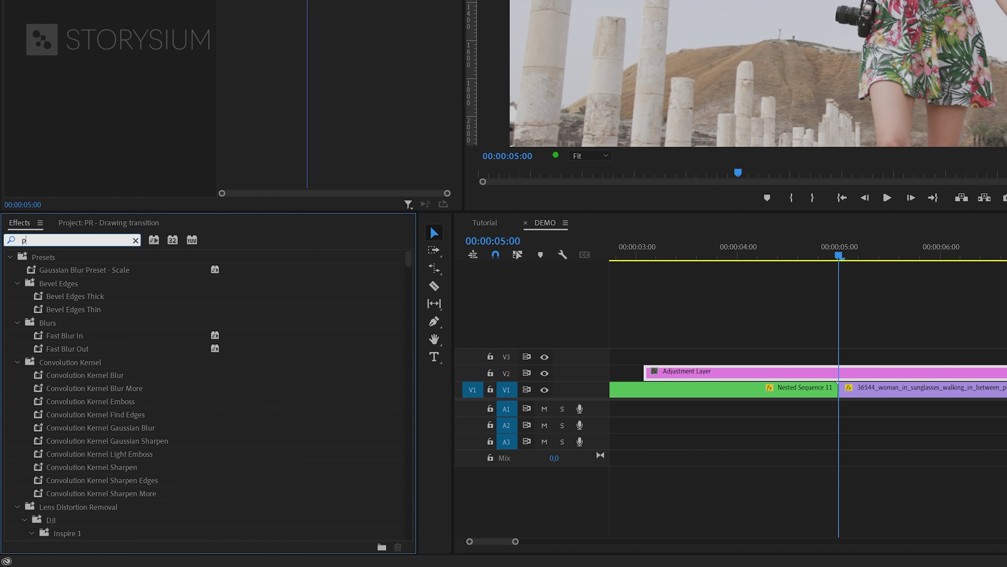
pyautogui.write('roc')
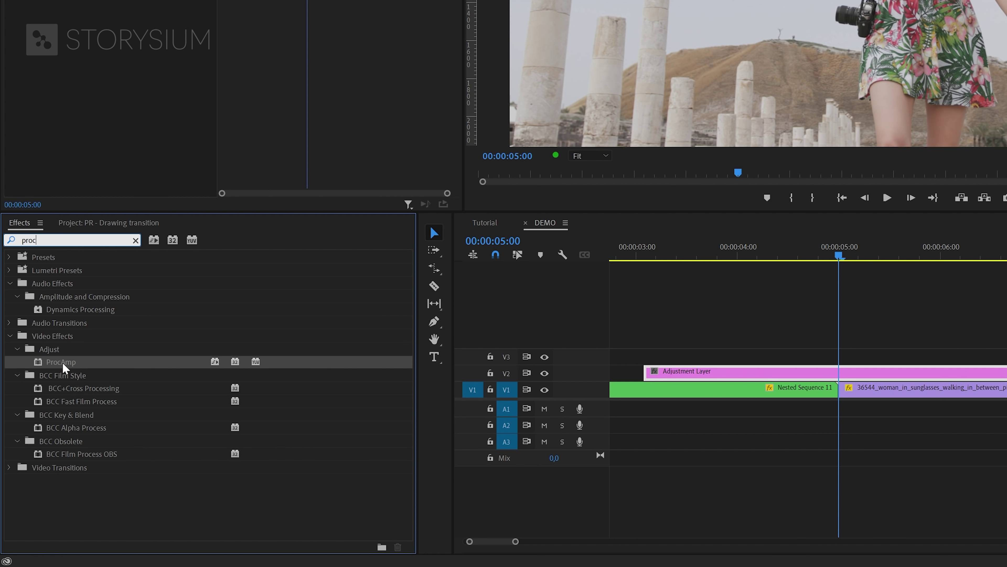
pyautogui.moveTo(63, 367); pyautogui.dragTo(832, 373)
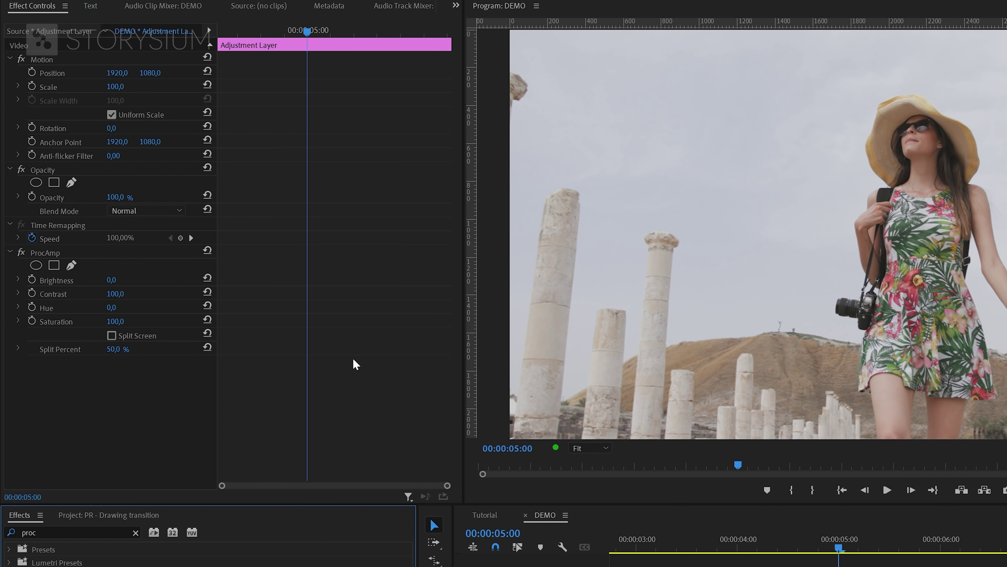
# Step: Keyframe ProcAmp Brightness 0, 52 at 00:00:05:00, then 0, and preview the flash
pyautogui.click(31, 280)
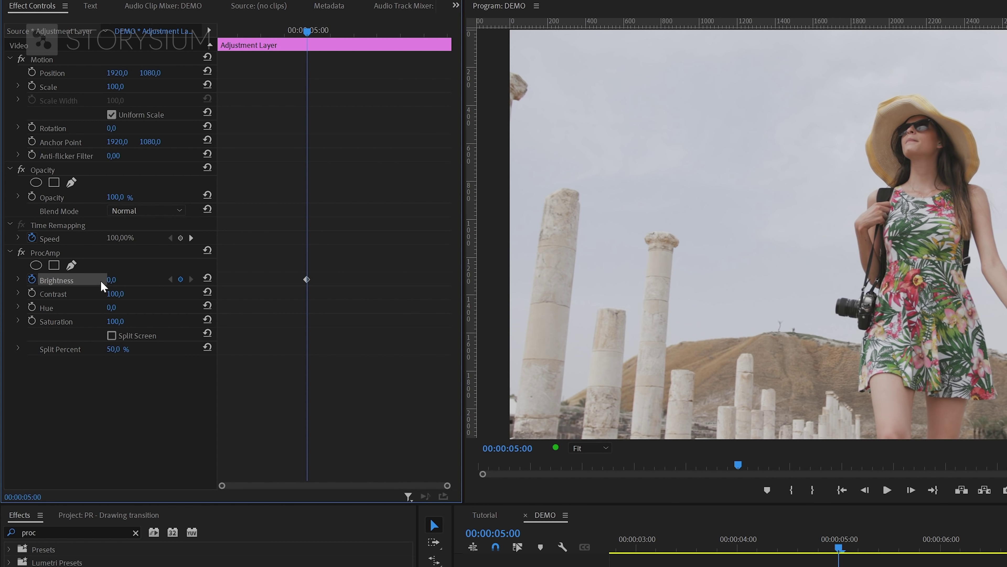
pyautogui.moveTo(309, 281); pyautogui.dragTo(332, 282)
pyautogui.click(182, 280)
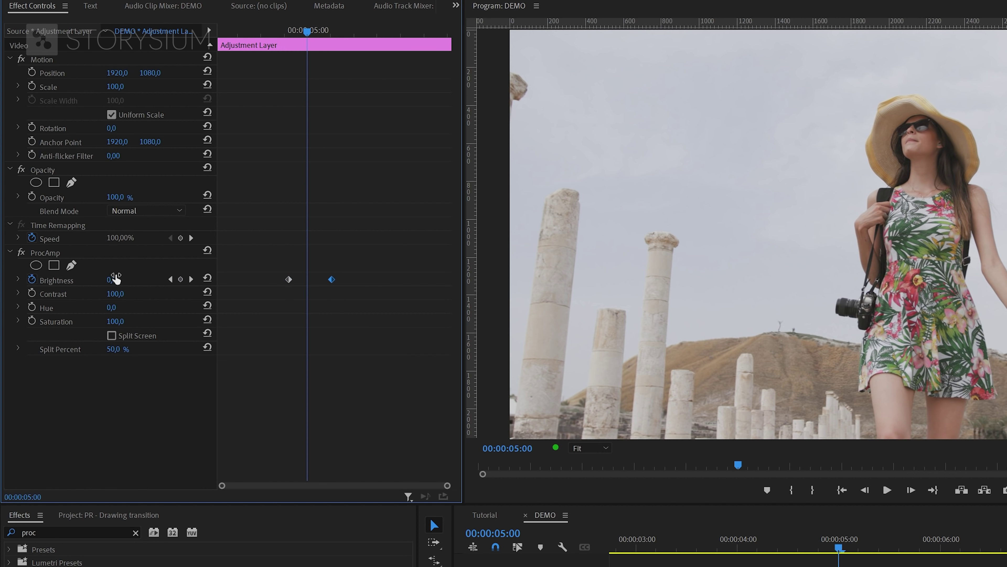
pyautogui.moveTo(111, 279); pyautogui.dragTo(129, 280)
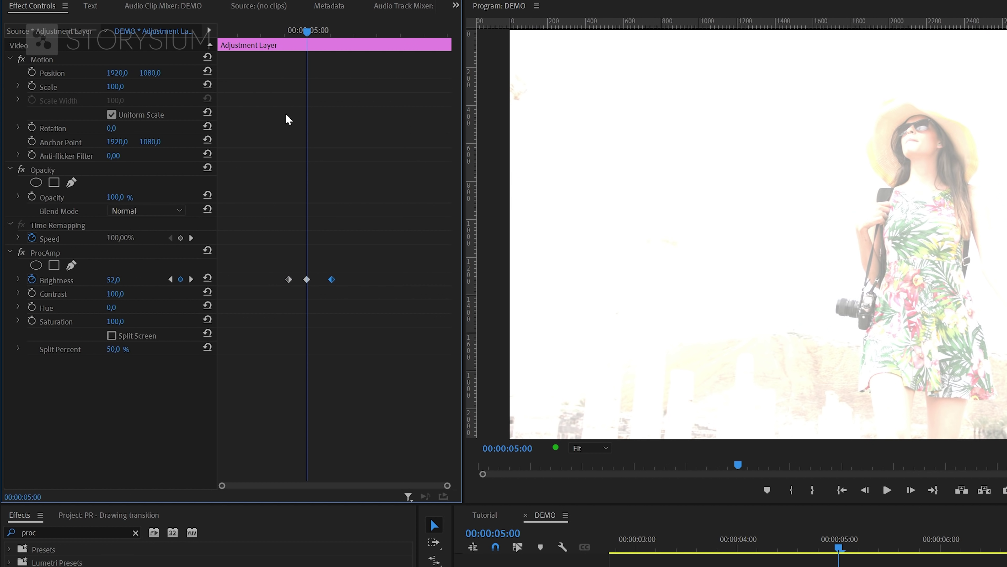
pyautogui.moveTo(285, 34)
pyautogui.mouseDown()
pyautogui.moveTo(330, 50)
pyautogui.moveTo(289, 65)
pyautogui.mouseUp()
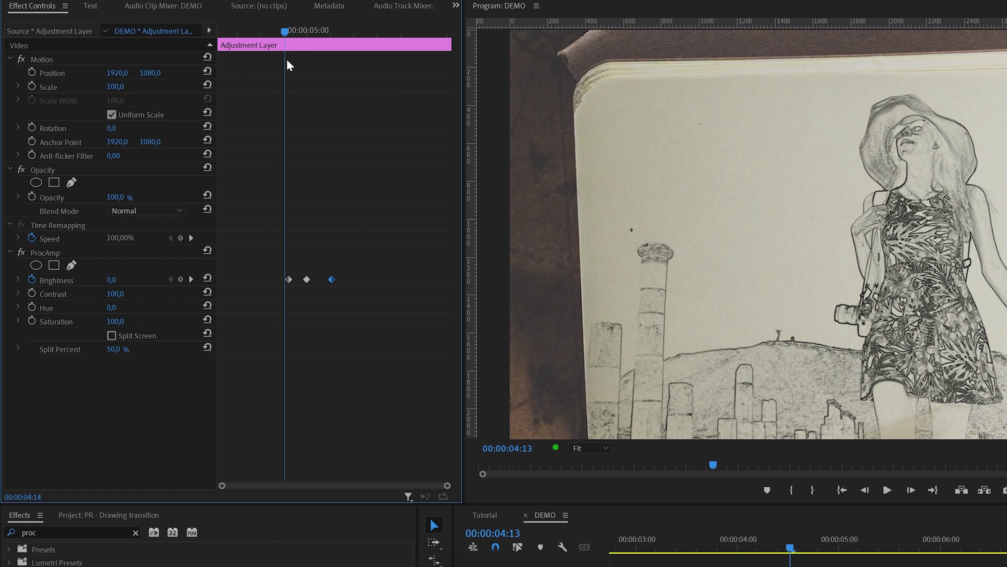